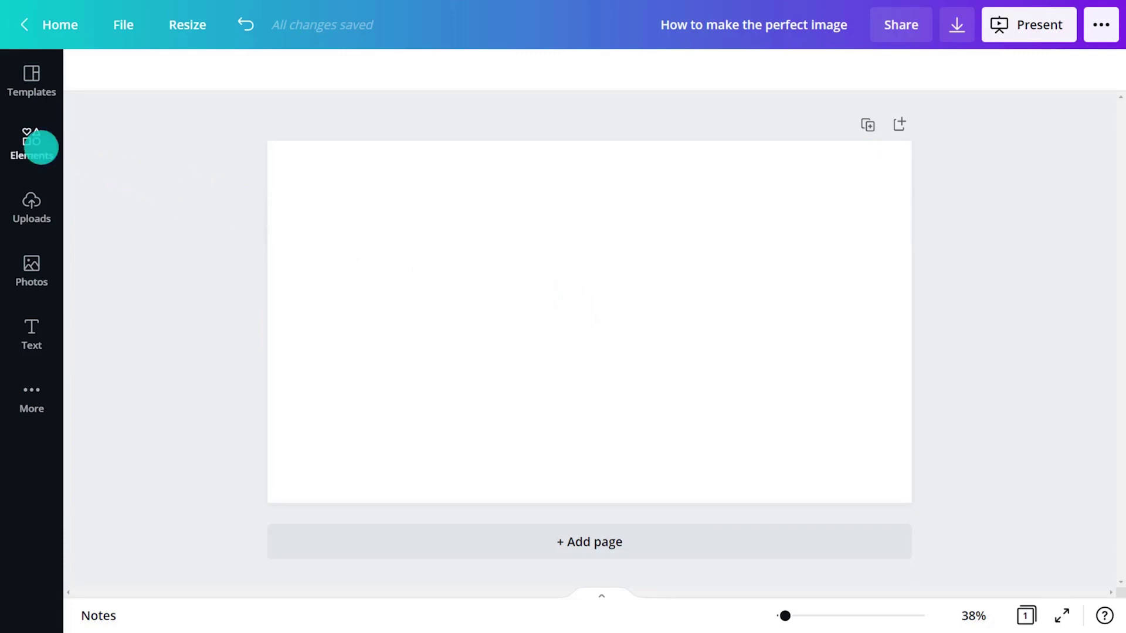
Add an arch-shaped frame from Elements > Frames and enlarge it on the page.
left_click(41, 147)
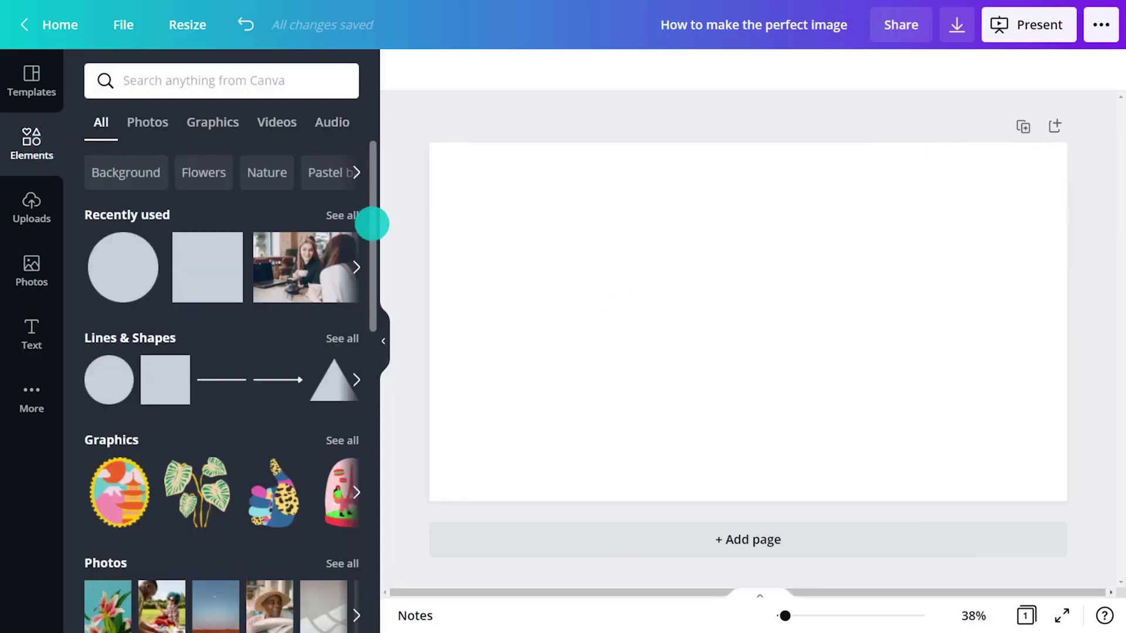
left_click_drag(372, 221, 377, 535)
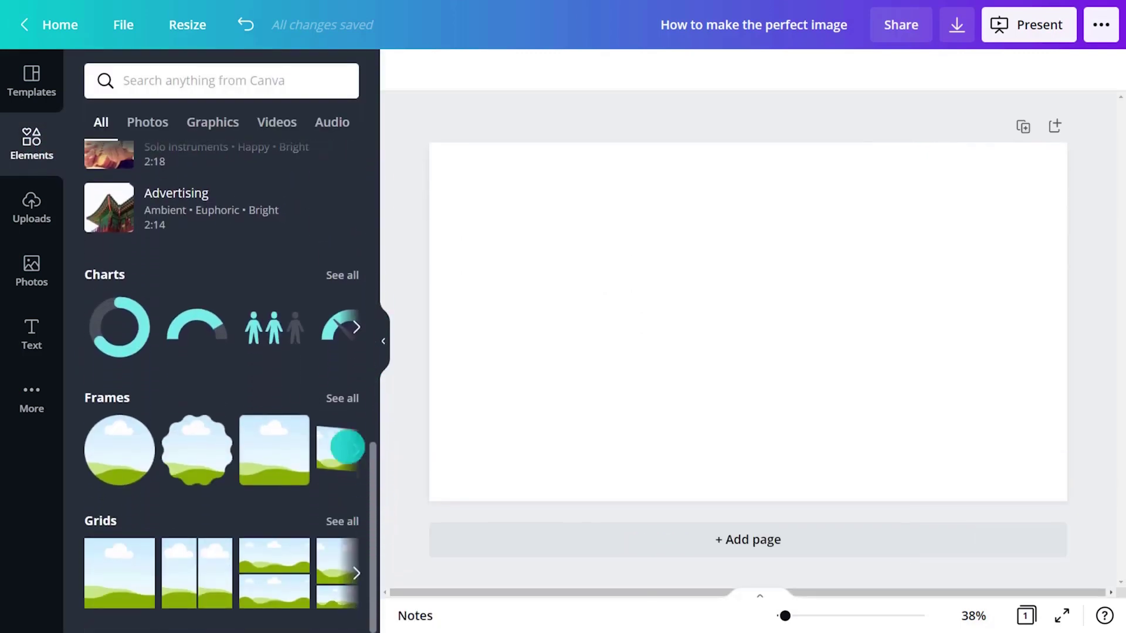
left_click(332, 400)
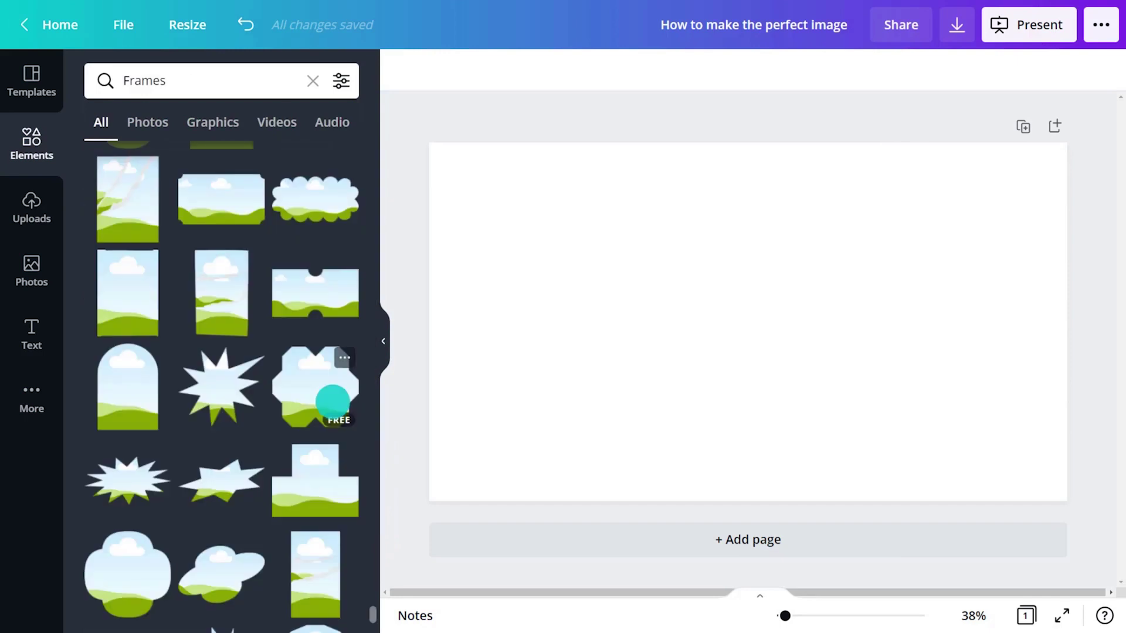
left_click(124, 397)
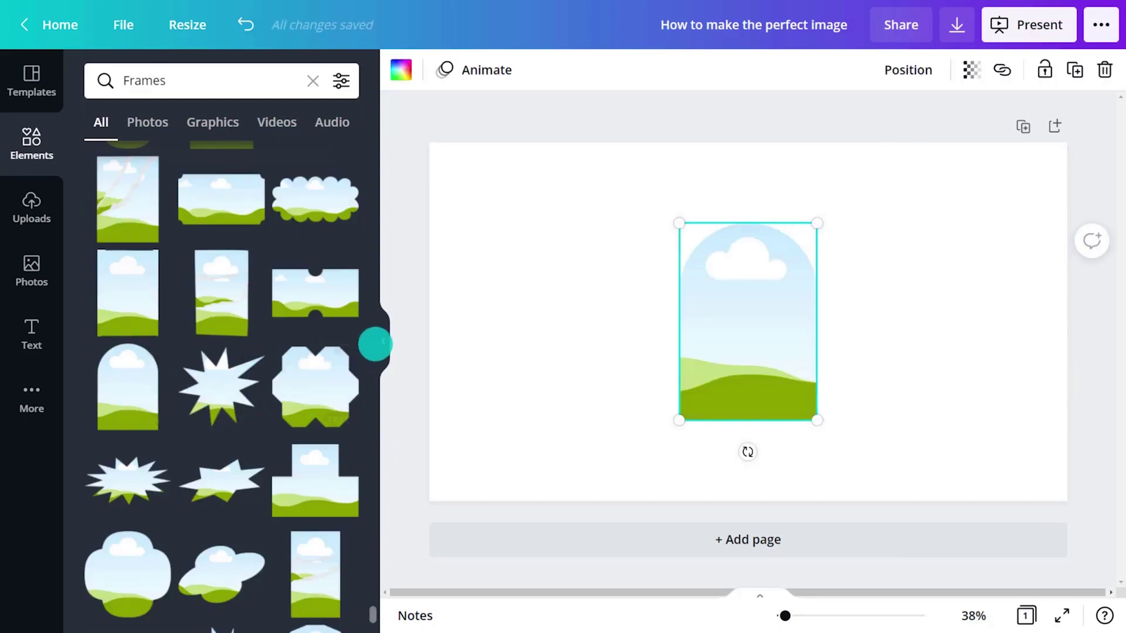
left_click(375, 344)
left_click_drag(520, 422, 488, 466)
left_click_drag(661, 222, 691, 176)
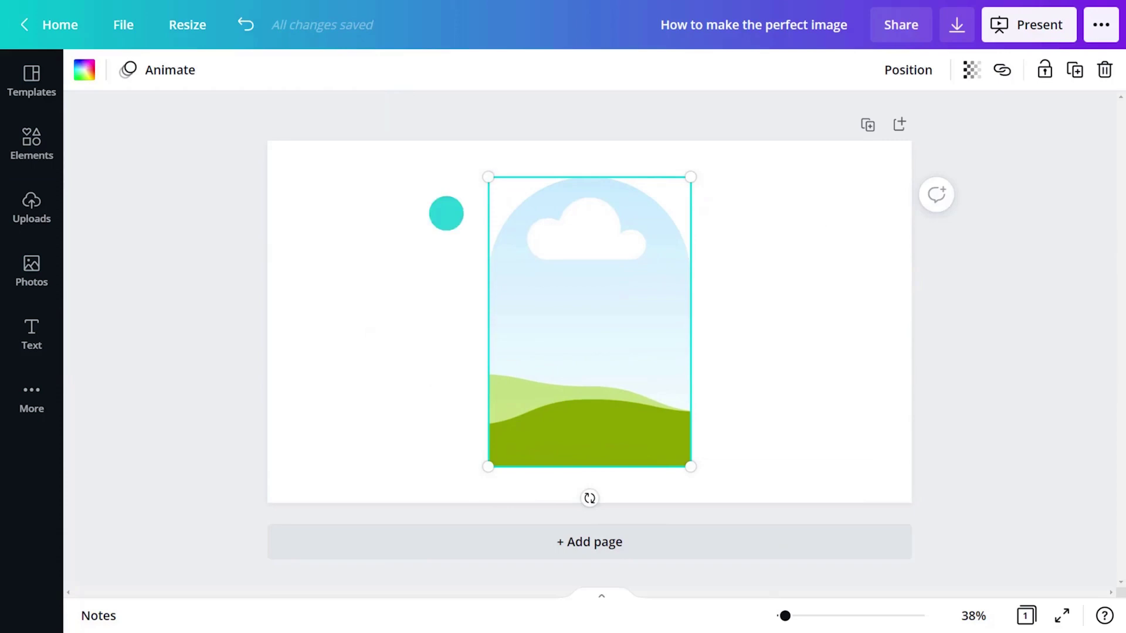
Fill the arch frame with the café photo, then crop to enlarge and shift it down.
left_click(35, 268)
left_click_drag(164, 246, 680, 281)
left_click(384, 339)
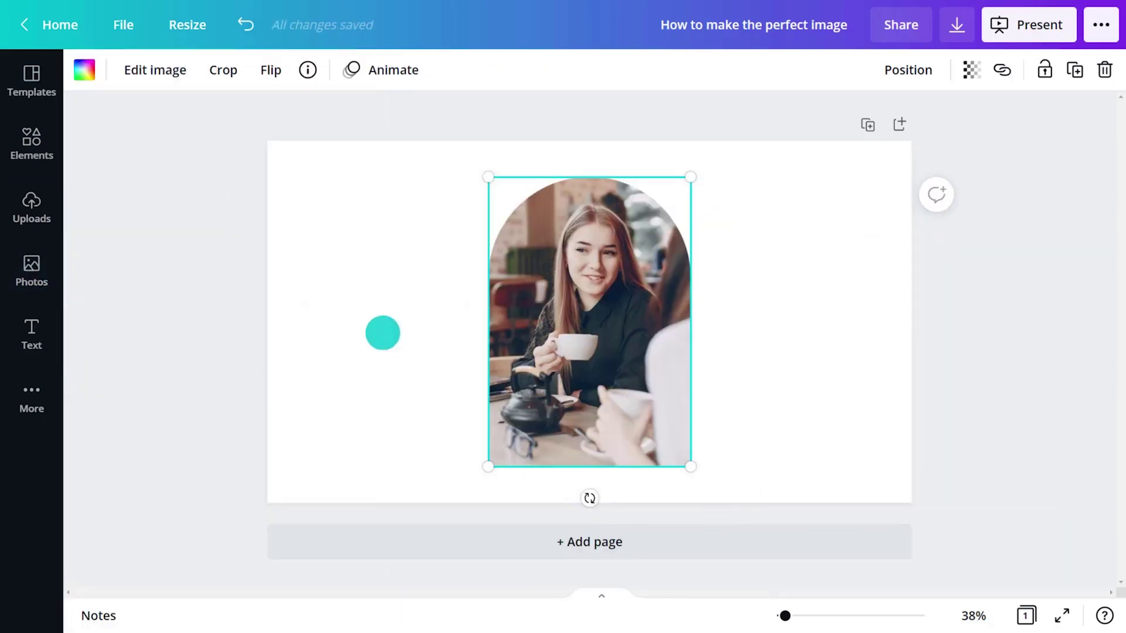
left_click(226, 75)
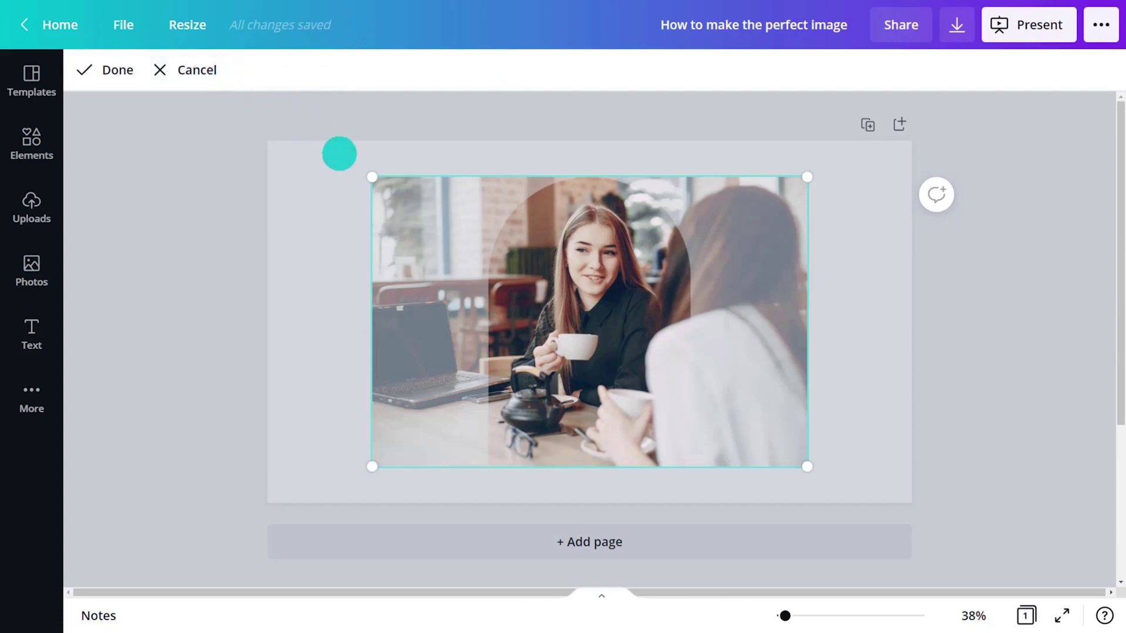
mouse_move(371, 176)
left_mouse_down()
mouse_move(344, 170)
mouse_move(364, 171)
left_mouse_up()
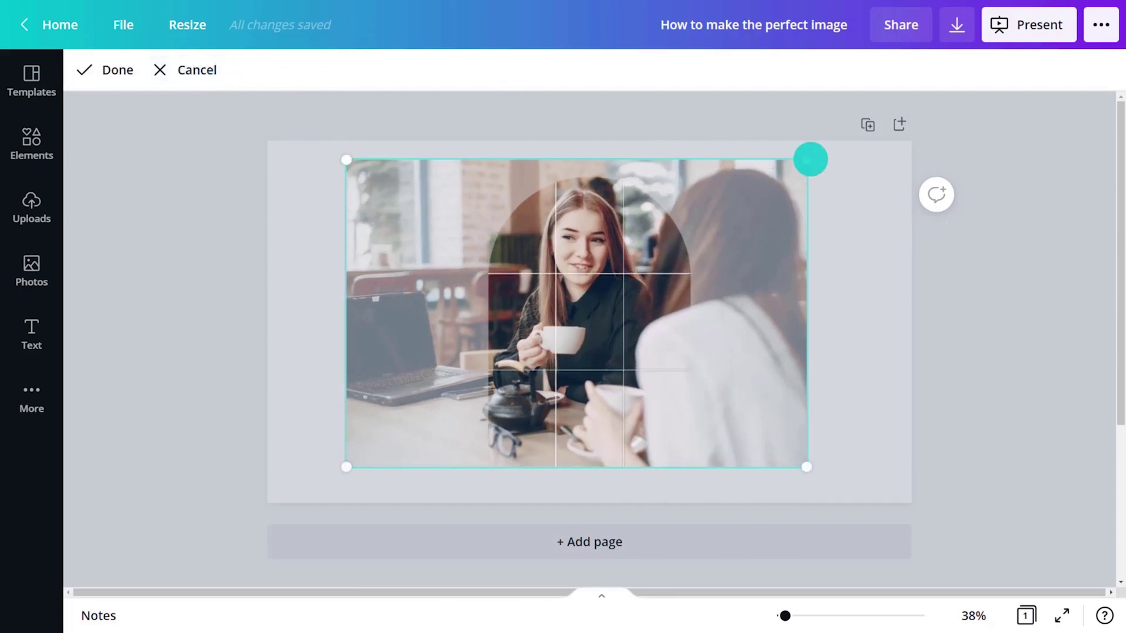
left_click_drag(808, 160, 819, 153)
left_click_drag(600, 269, 604, 296)
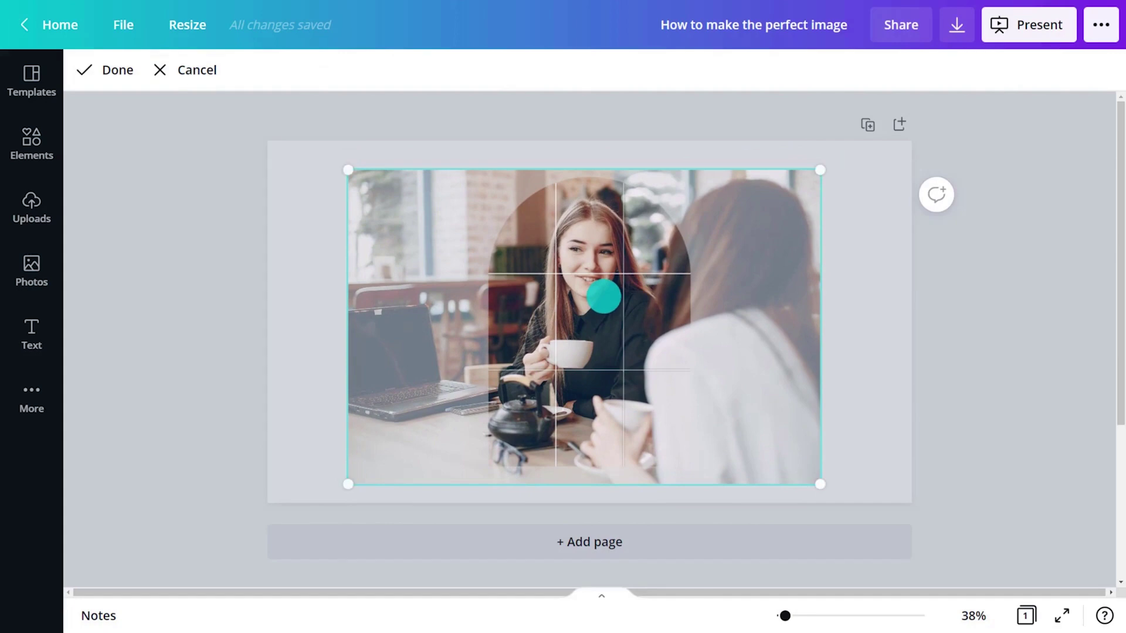
left_click(116, 71)
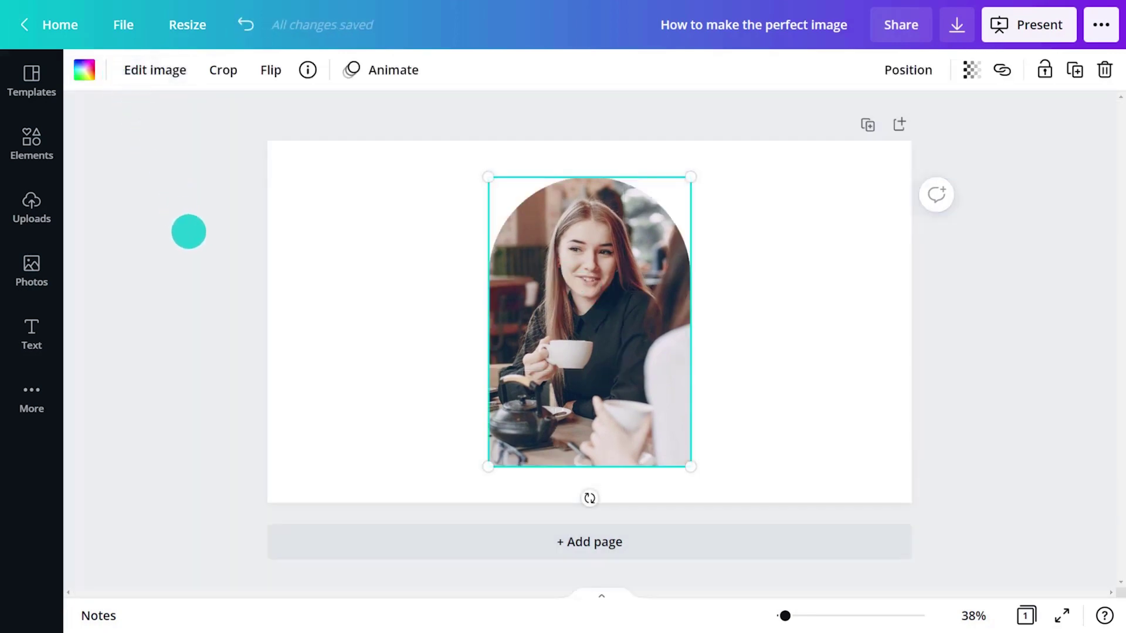
Set the net bag of oranges photo's transparency to 50.
left_click(189, 231)
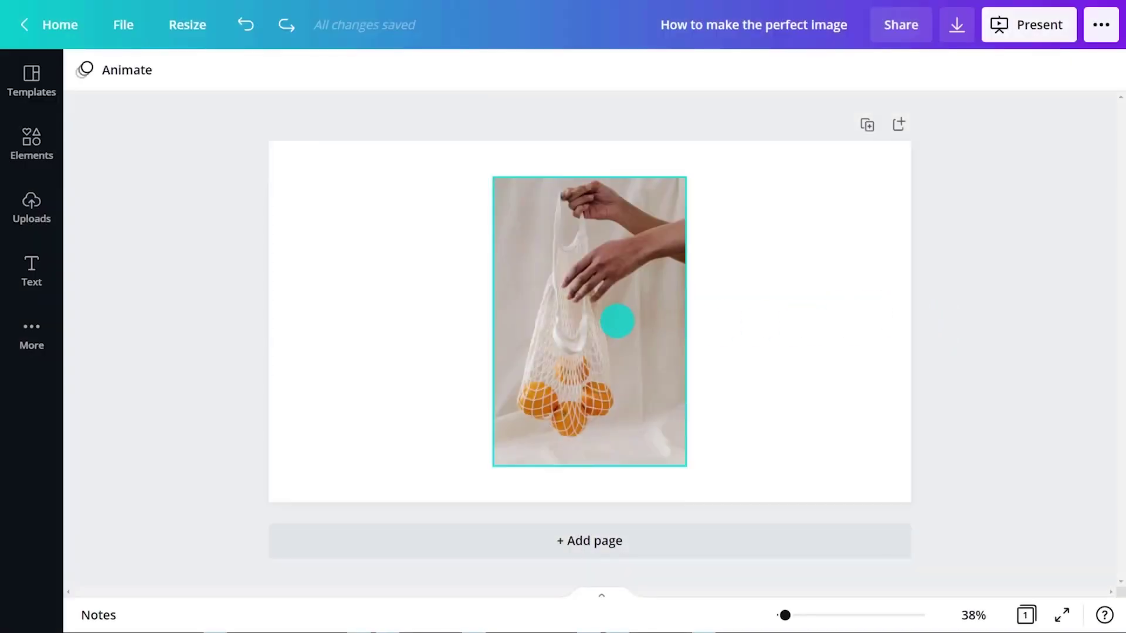
left_click(617, 321)
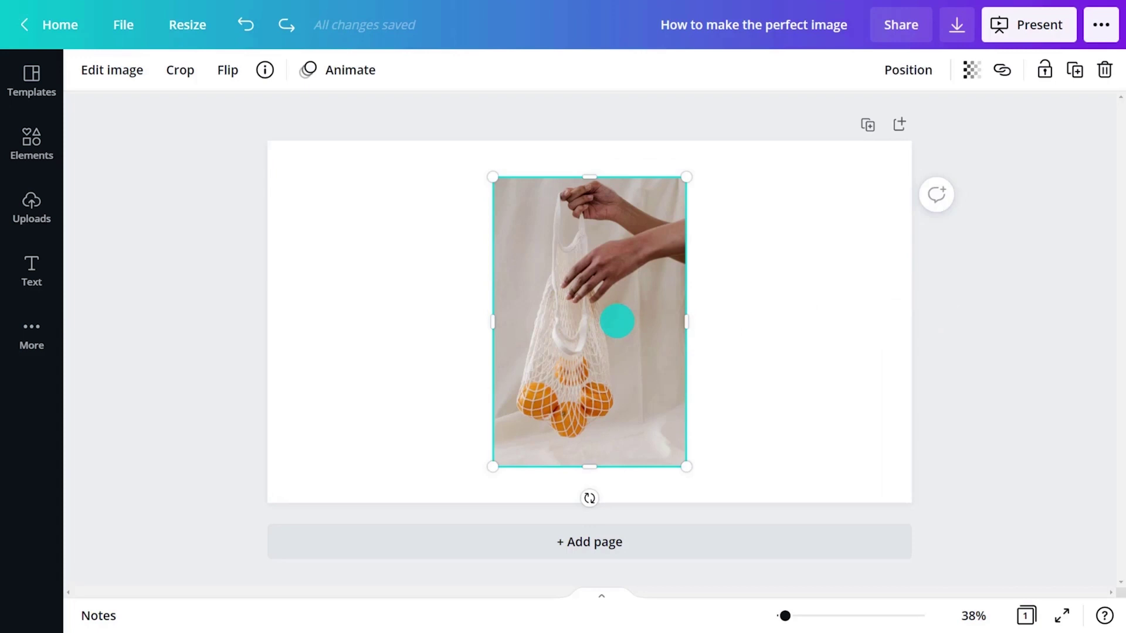
left_click(970, 73)
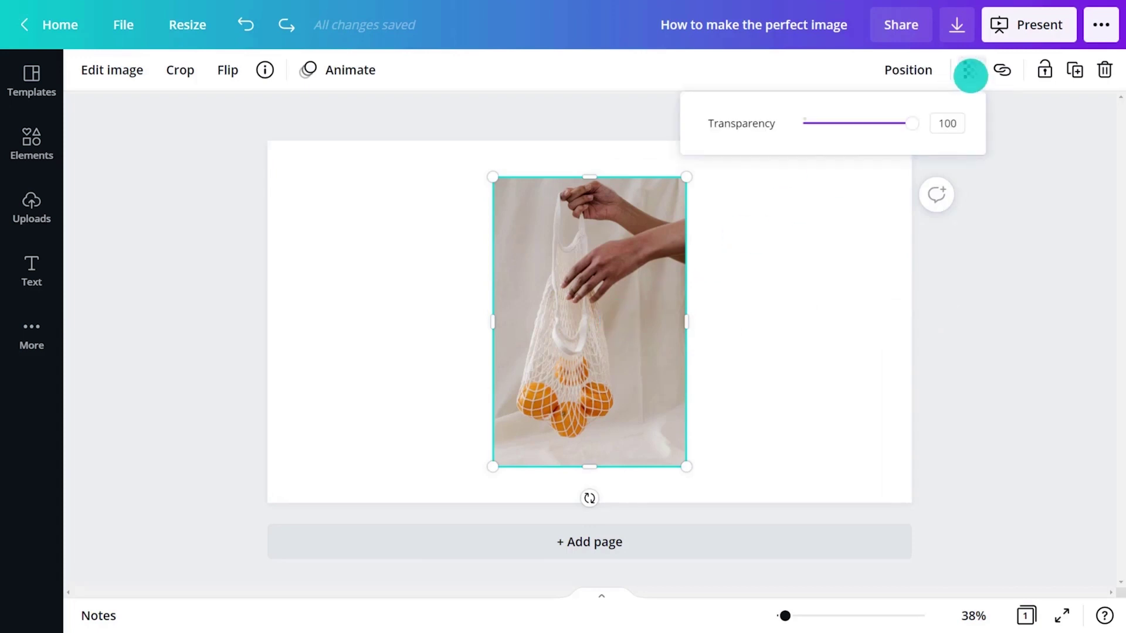
left_click_drag(912, 123, 872, 123)
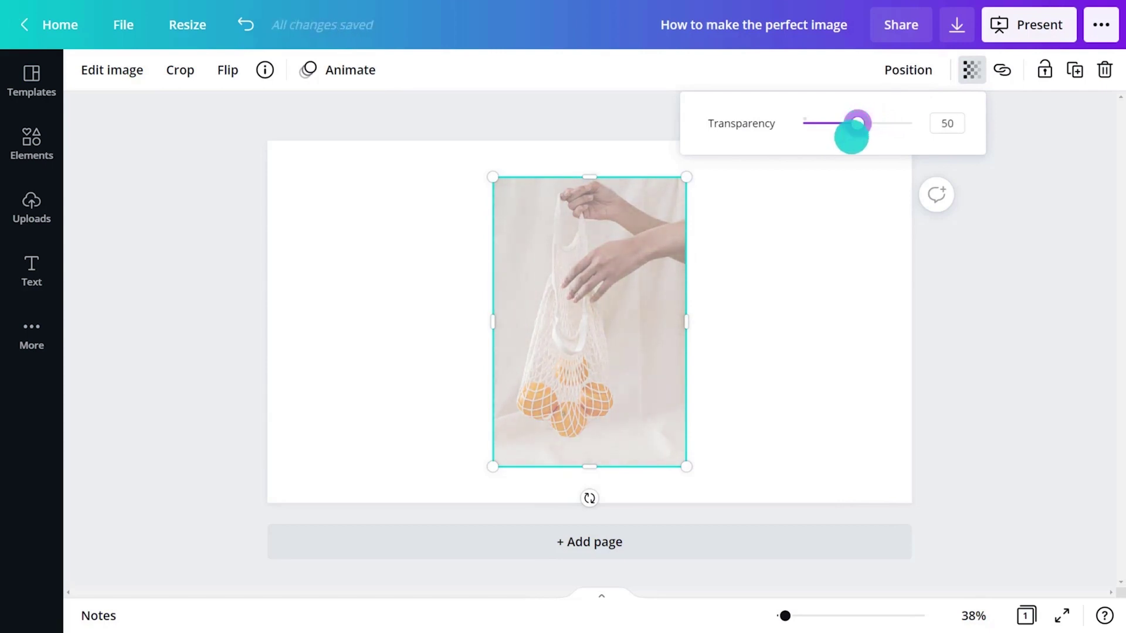
left_click(782, 271)
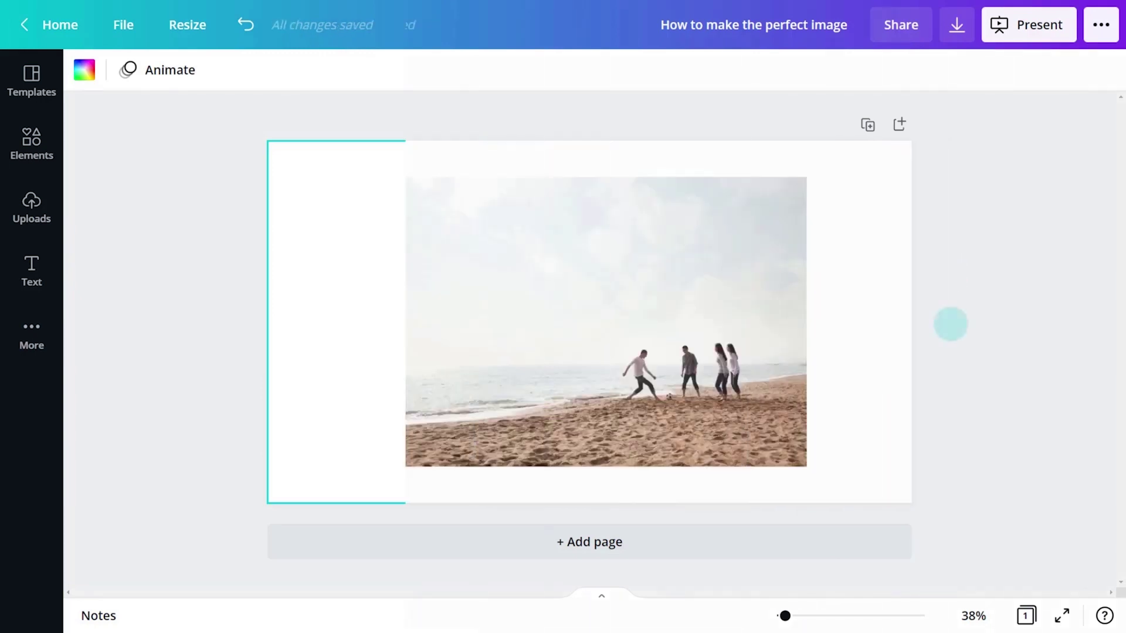
Add an orange rectangle at 50% transparency over the beach photo, then delete it.
key("r")
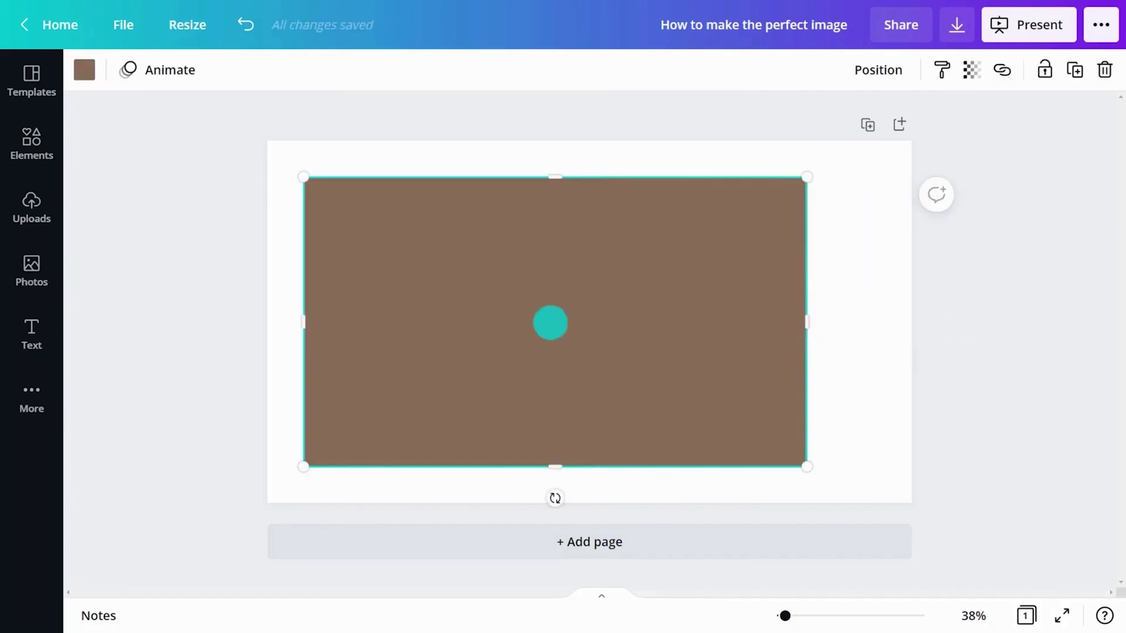
left_click_drag(303, 322, 371, 322)
left_click(84, 70)
scroll(377, 518, "down", 1)
left_click(342, 555)
left_click(971, 70)
left_click_drag(911, 123, 845, 125)
left_click(596, 294)
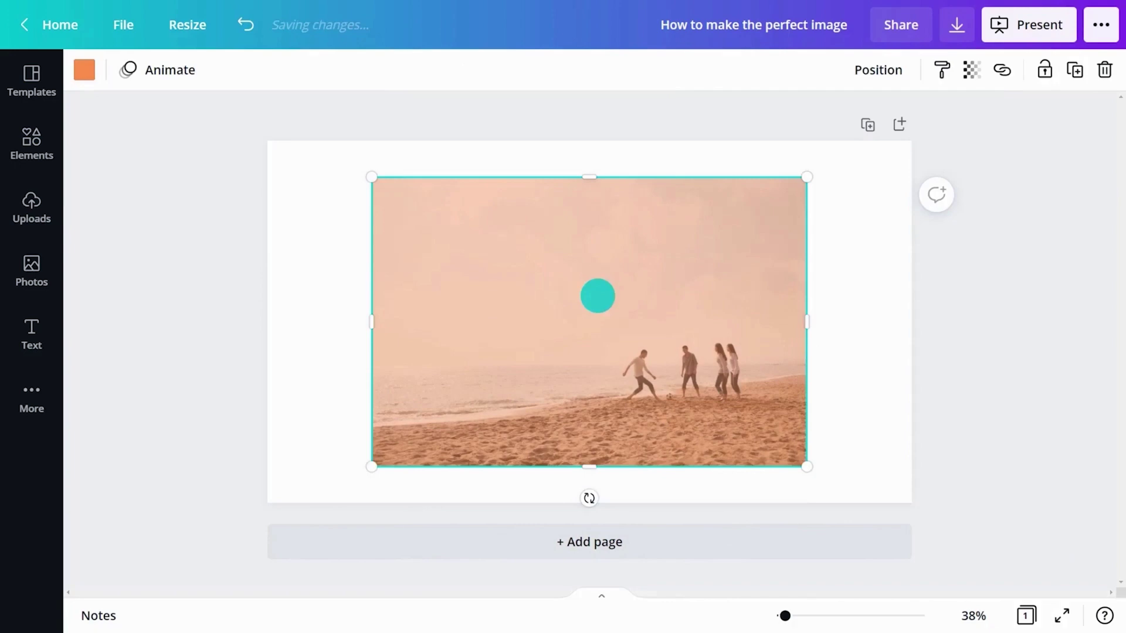
key("Delete")
Add a light-blue circle at transparency 50, shrunk and positioned over the beach photo.
key("c")
left_click(84, 70)
left_click(244, 480)
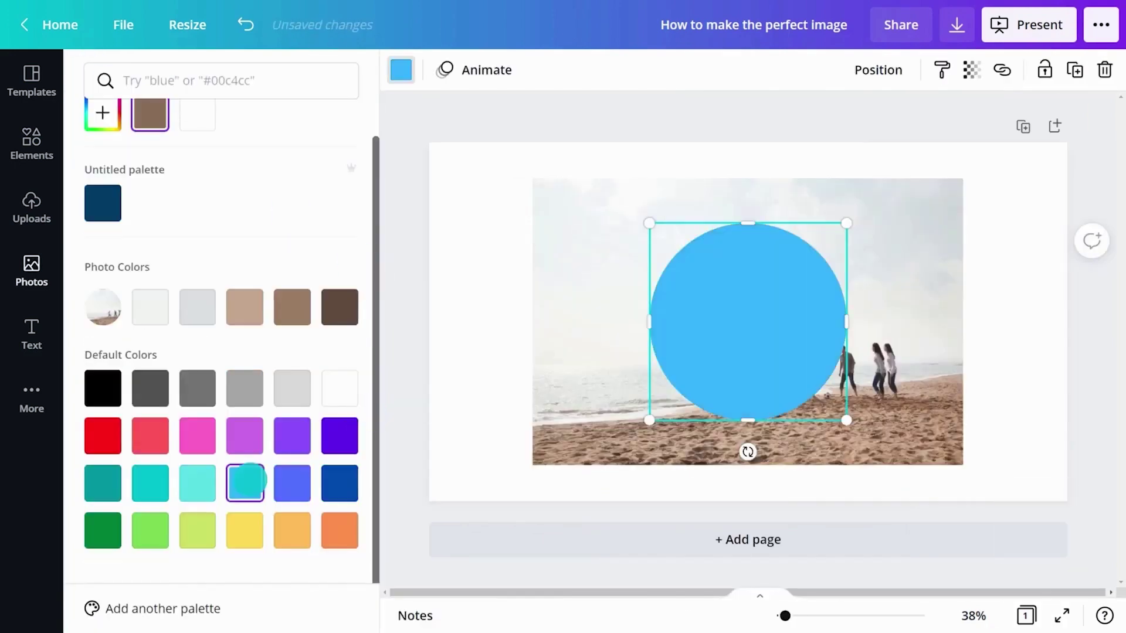
left_click(971, 70)
left_click_drag(910, 124, 858, 125)
left_click_drag(589, 310, 682, 346)
left_click_drag(578, 253, 624, 305)
left_click_drag(696, 395, 683, 390)
left_click(1024, 303)
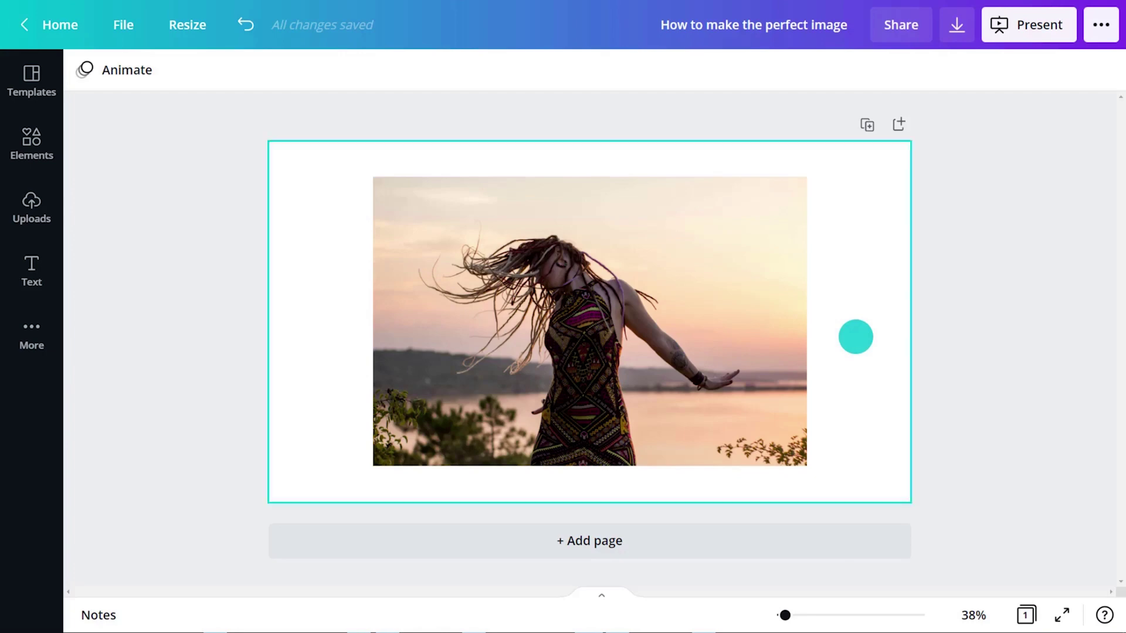
Set the sunset dancer photo's contrast 25, saturation 40, tint -50 and X-Process 40.
left_click(608, 320)
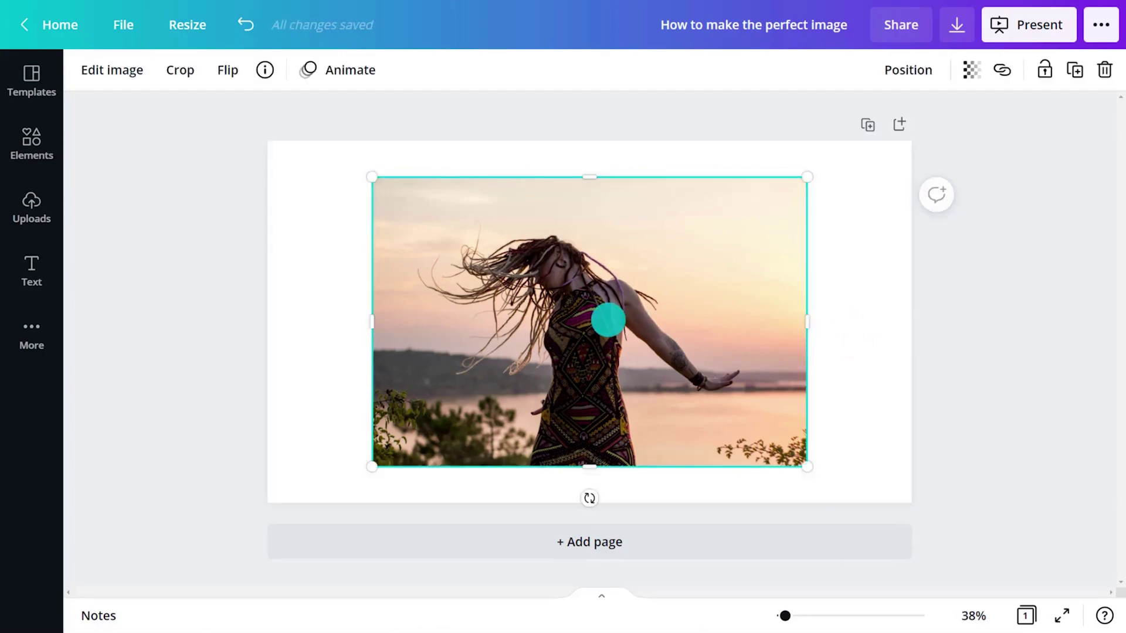
left_click(112, 70)
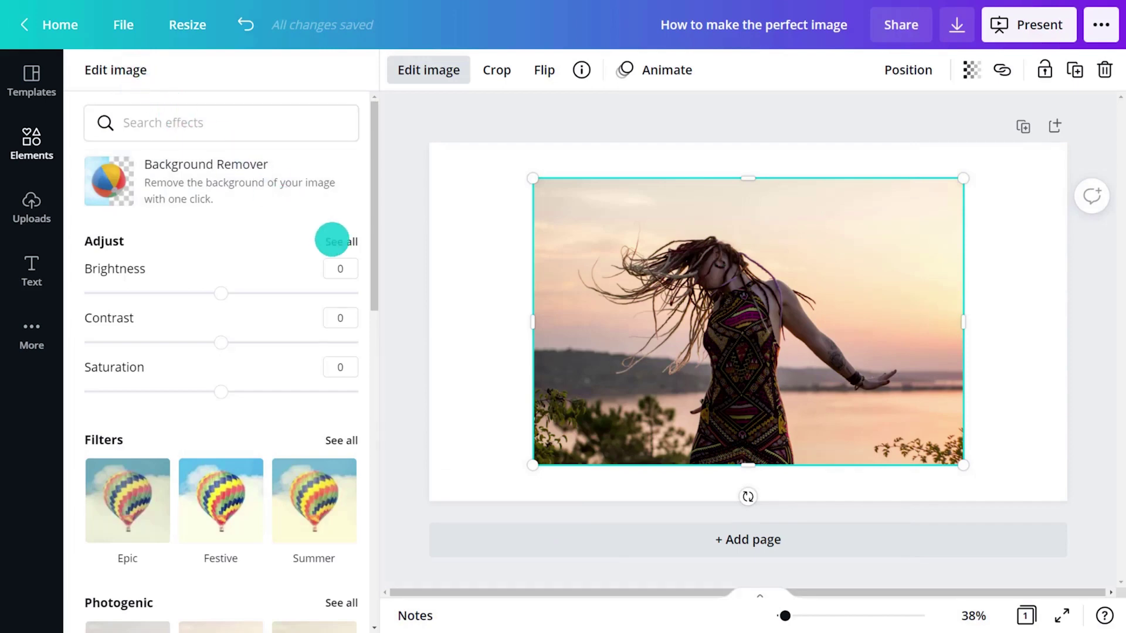
left_click(332, 239)
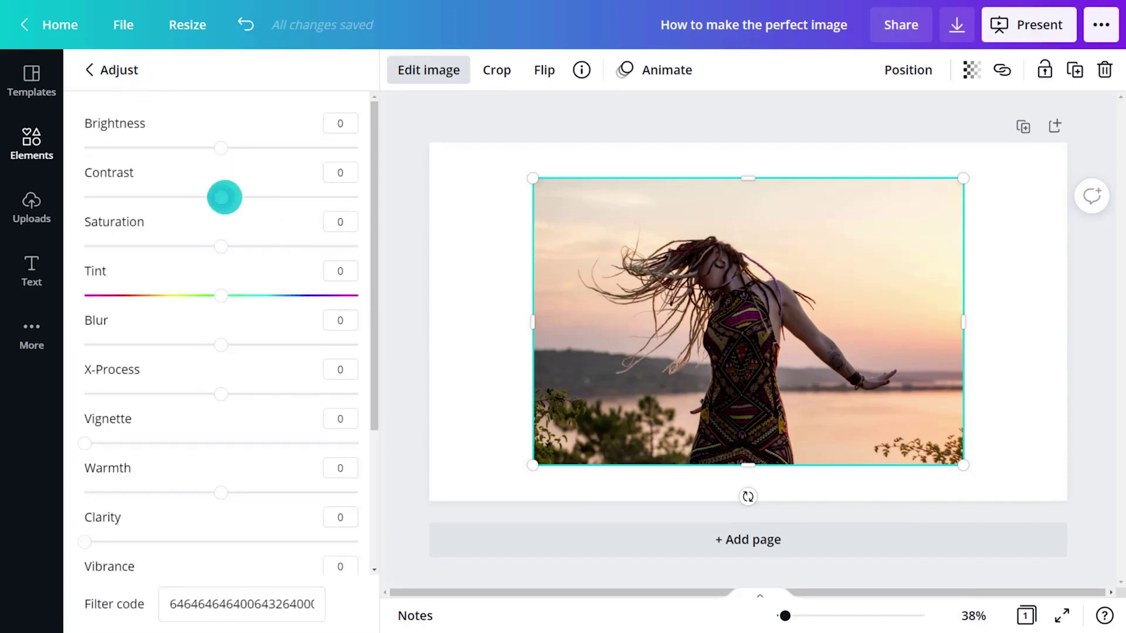
left_click_drag(221, 197, 256, 197)
left_click_drag(221, 247, 276, 246)
left_click_drag(221, 295, 152, 295)
left_click_drag(221, 394, 275, 394)
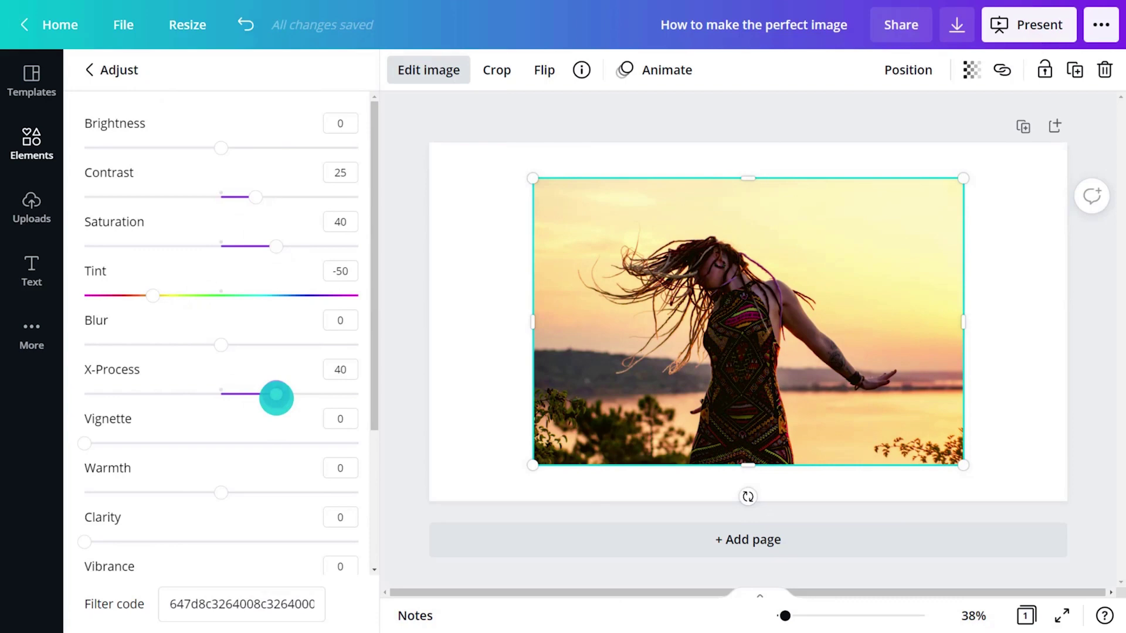
Raise the photo's warmth to 100 and clarity and vibrance to 50.
left_click_drag(221, 492, 359, 492)
left_click_drag(85, 542, 221, 538)
left_click_drag(373, 426, 370, 563)
left_click_drag(85, 392, 221, 392)
left_click_drag(221, 490, 290, 491)
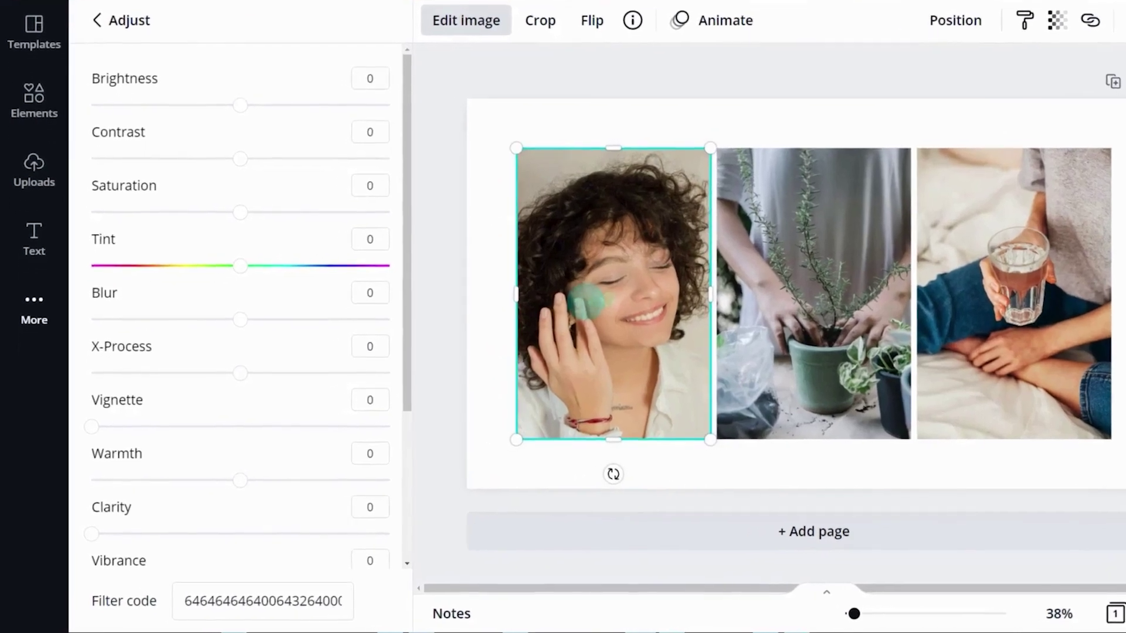
Try brightness, contrast, saturation, tint, blur, X-Process and vignette on the curly-haired woman's photo.
left_click(539, 328)
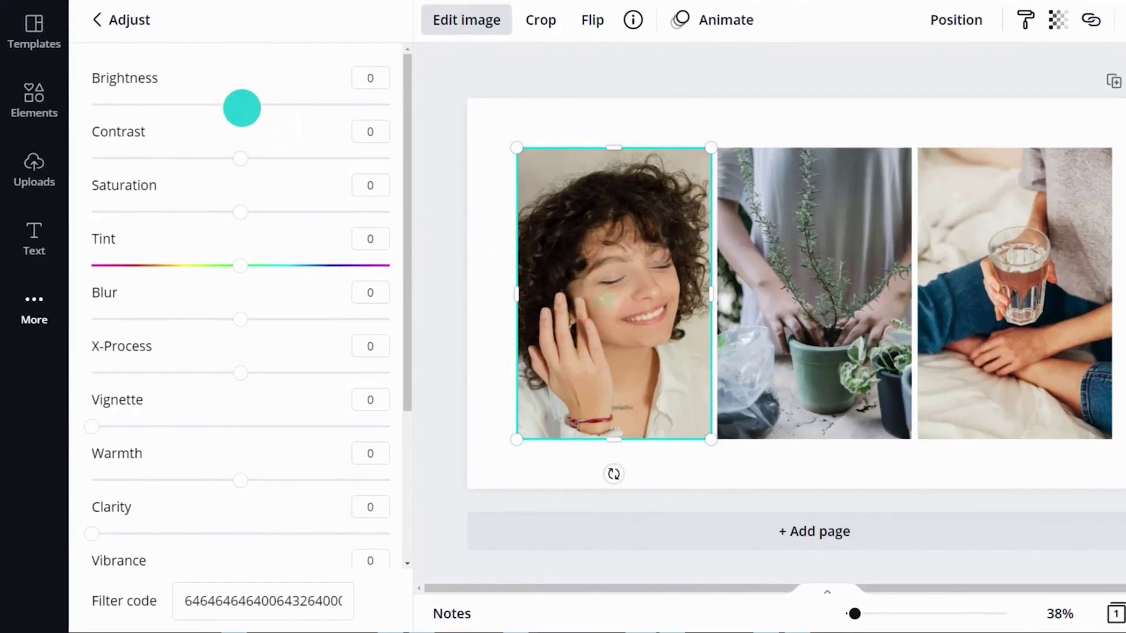
left_click_drag(240, 105, 268, 103)
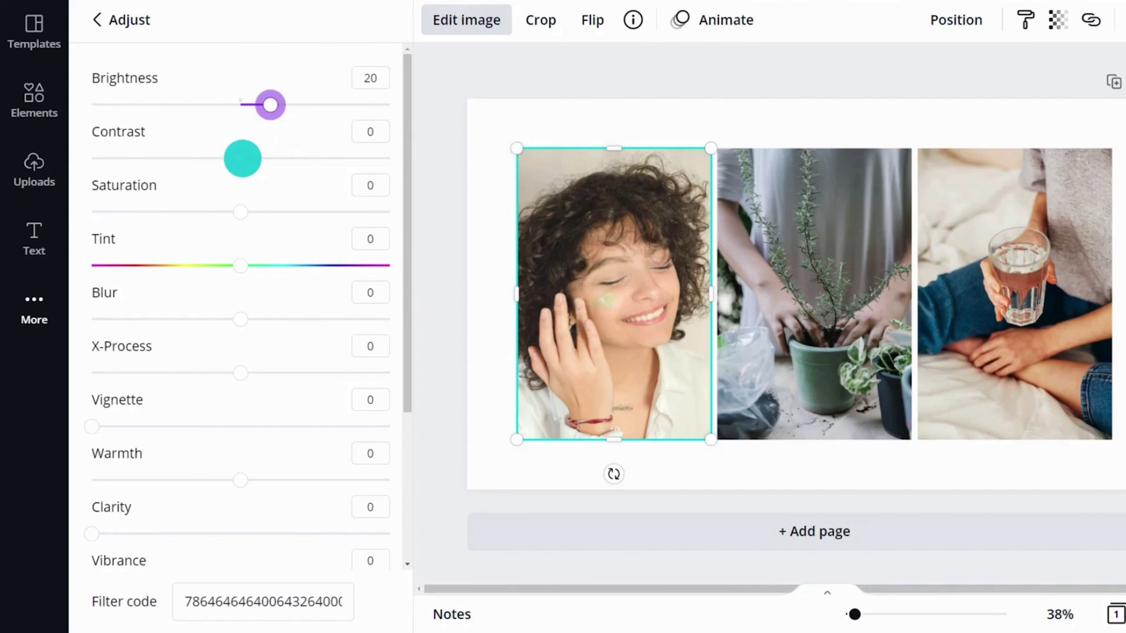
mouse_move(242, 159)
left_mouse_down()
mouse_move(209, 159)
mouse_move(284, 158)
mouse_move(242, 158)
left_mouse_up()
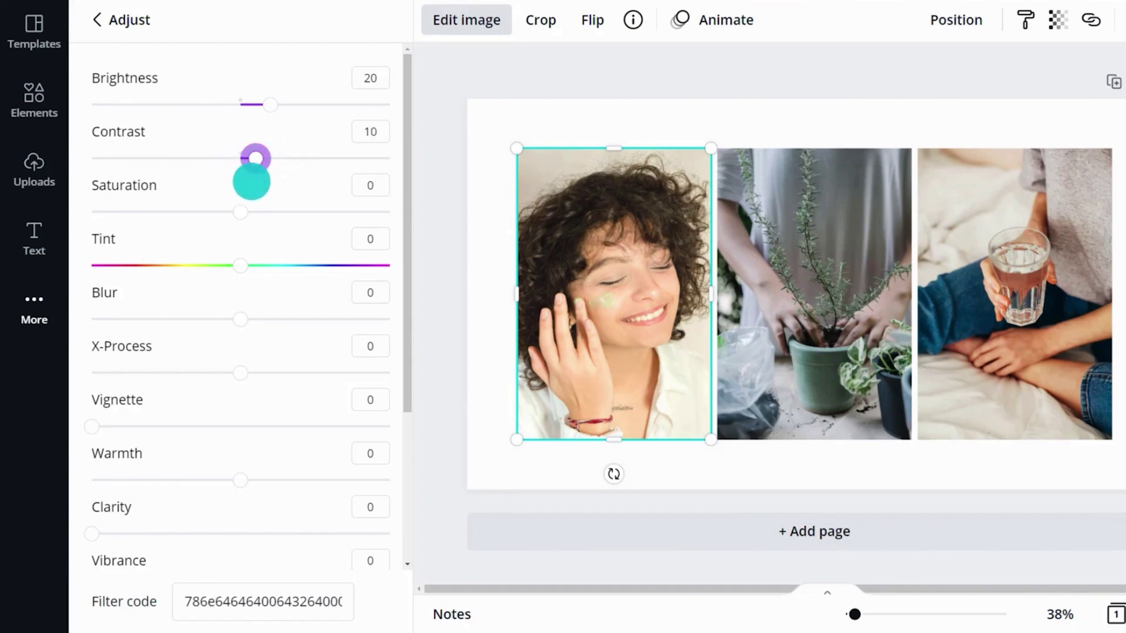
mouse_move(241, 211)
left_mouse_down()
mouse_move(286, 210)
mouse_move(215, 211)
mouse_move(248, 211)
left_mouse_up()
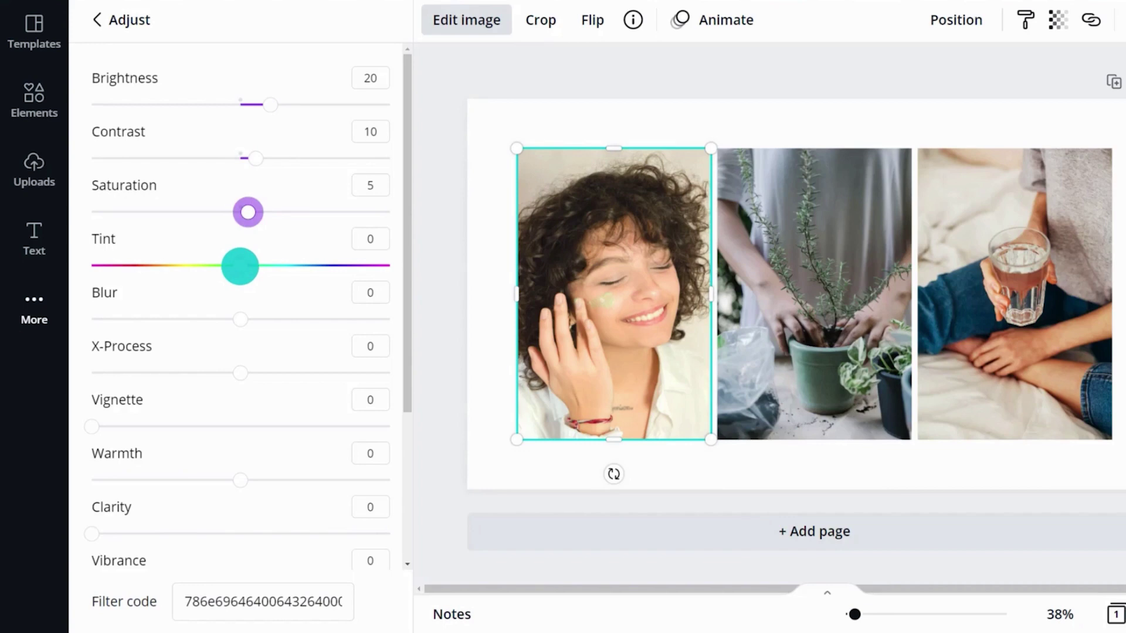
mouse_move(240, 266)
left_mouse_down()
mouse_move(270, 265)
mouse_move(201, 266)
mouse_move(248, 266)
left_mouse_up()
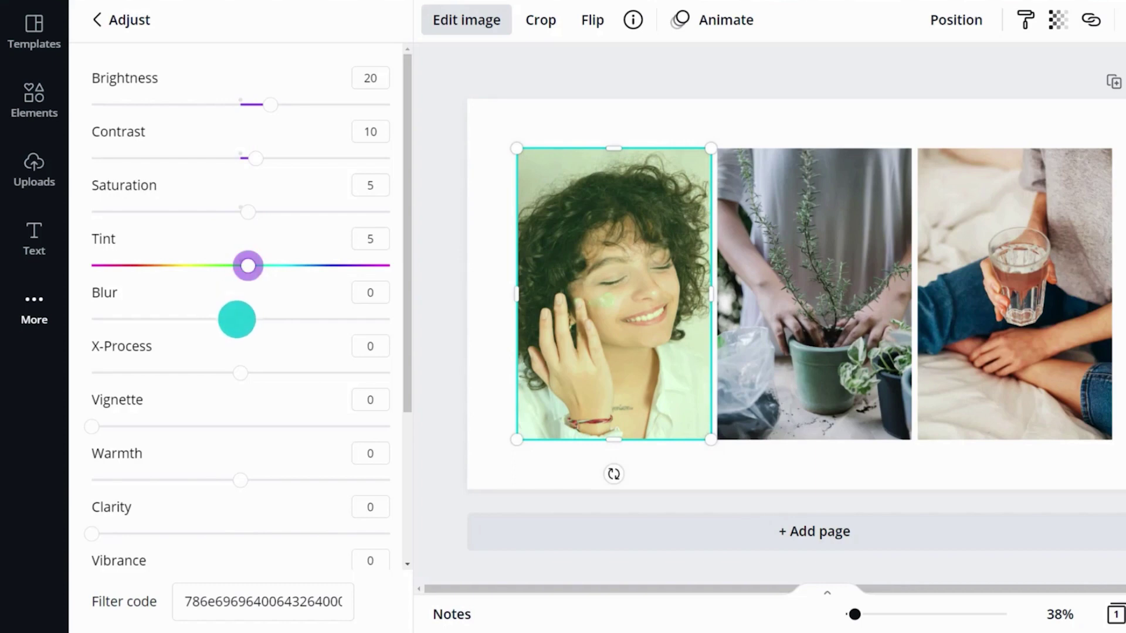
left_click_drag(236, 320, 293, 320)
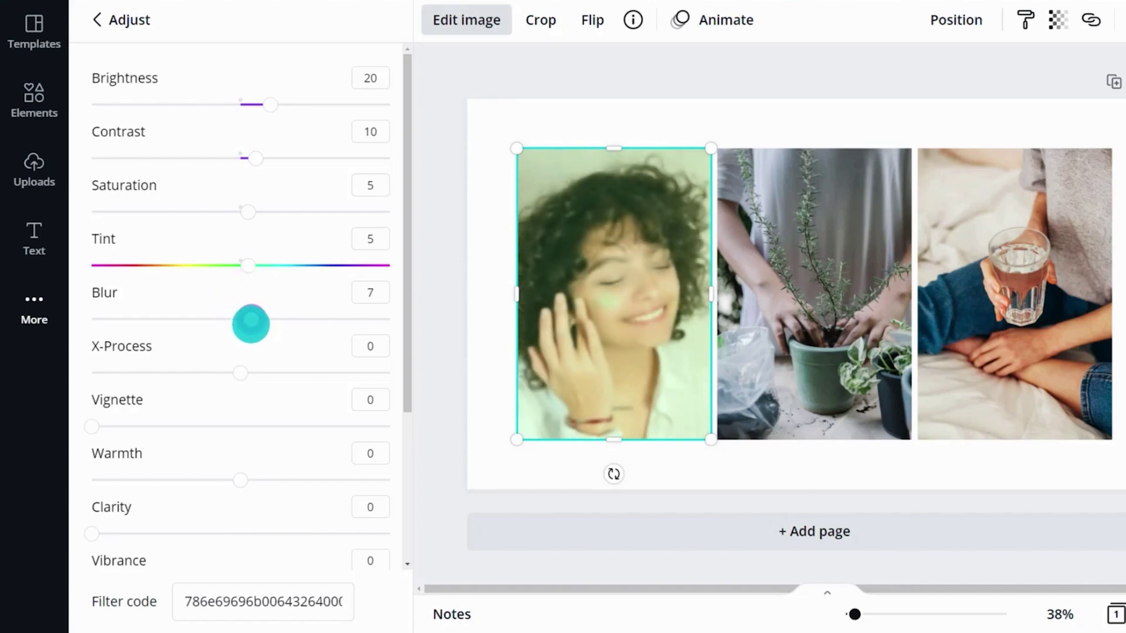
left_click_drag(251, 324, 223, 324)
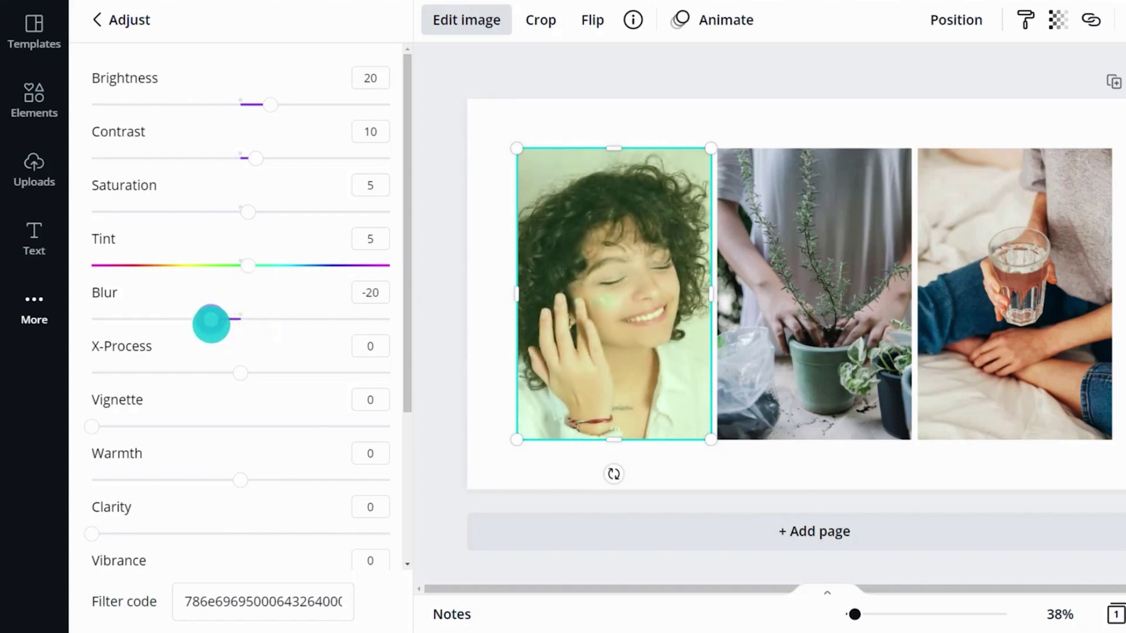
left_click_drag(240, 373, 279, 374)
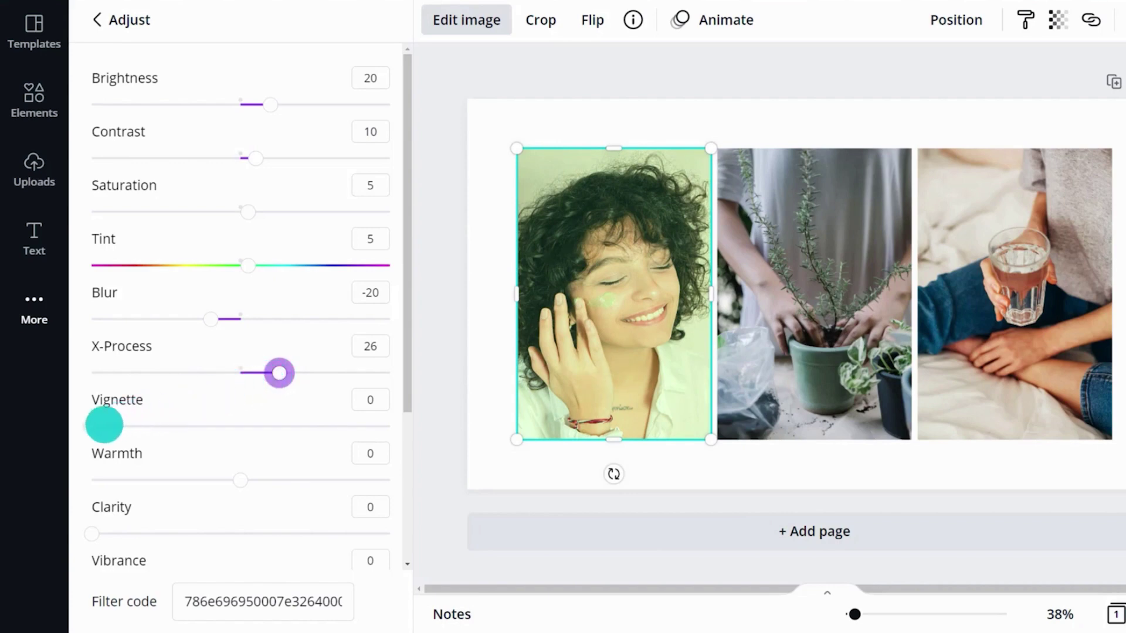
left_click_drag(93, 426, 324, 418)
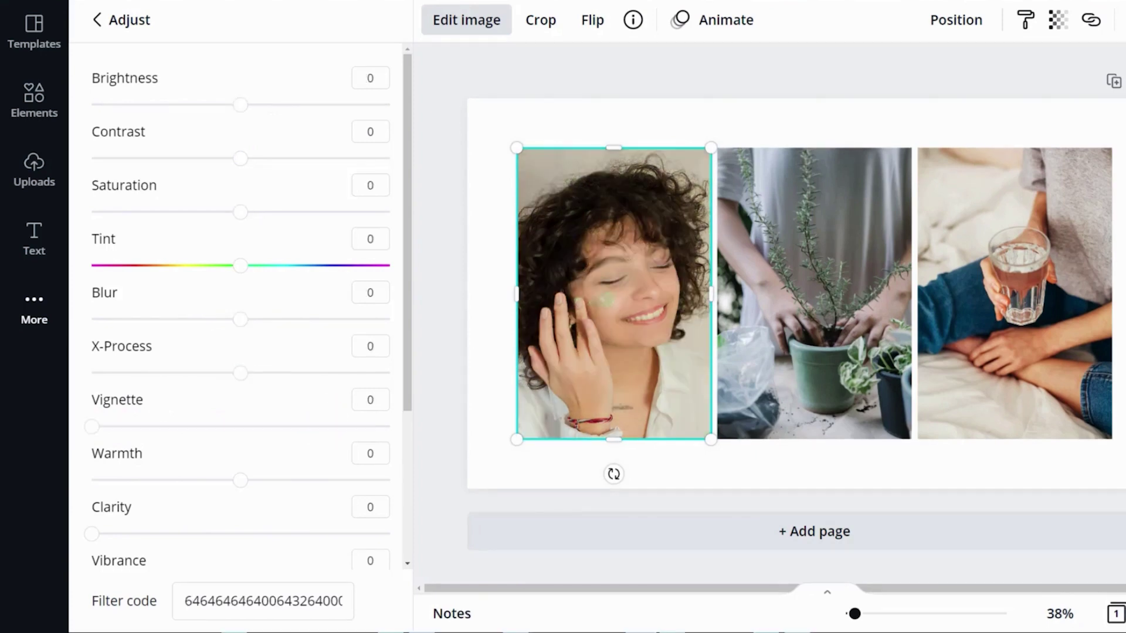
Set brightness 10, contrast 20, tint 30, warmth 30, highlights 10, shadows -10, fade 50.
mouse_move(240, 104)
left_mouse_down()
mouse_move(264, 104)
mouse_move(255, 106)
left_mouse_up()
left_click_drag(240, 158, 271, 156)
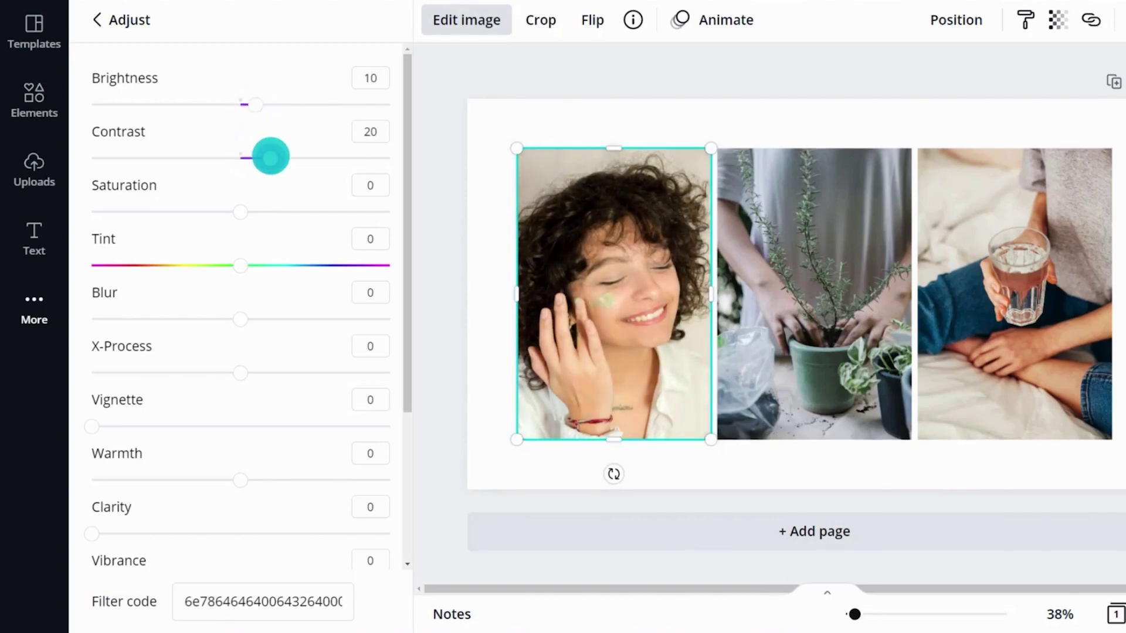
left_click_drag(240, 265, 285, 266)
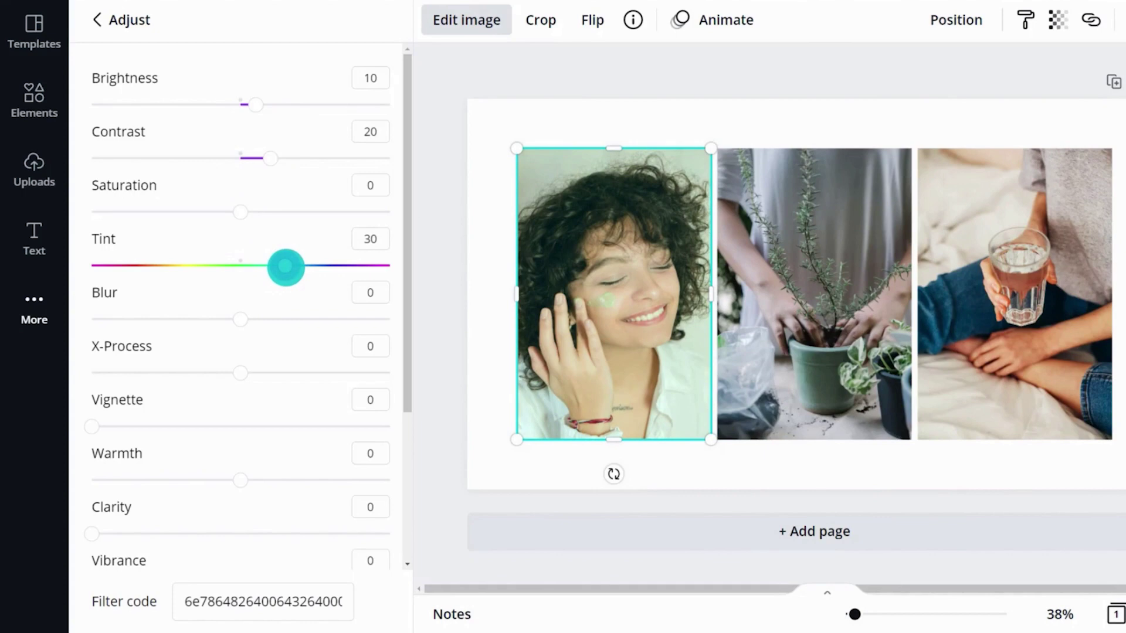
left_click_drag(239, 479, 285, 480)
left_click_drag(404, 400, 403, 551)
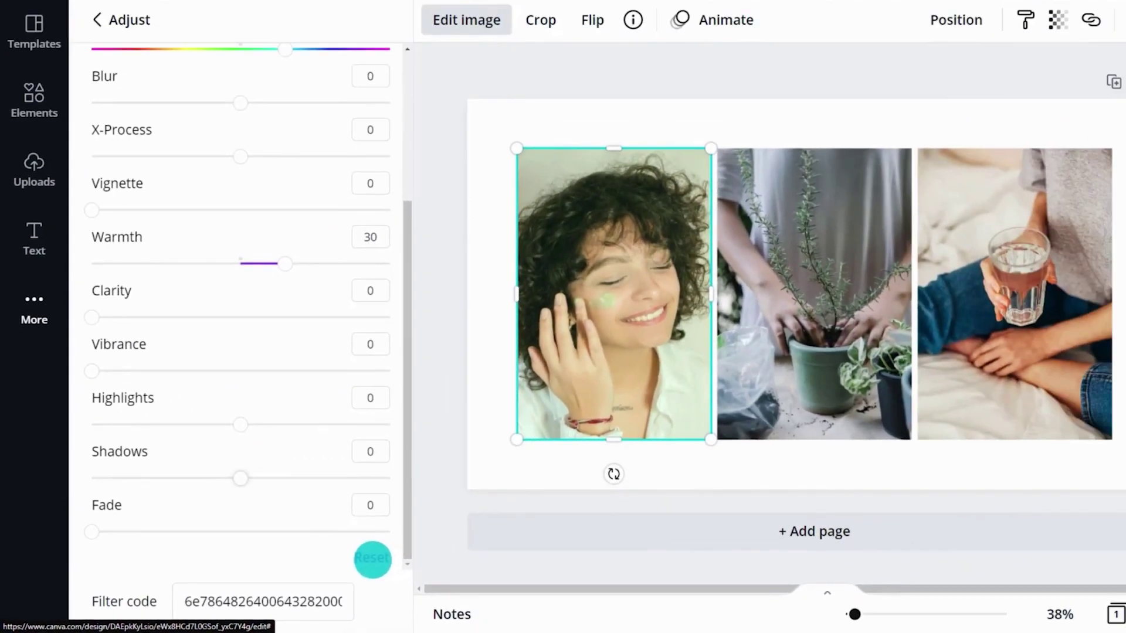
left_click_drag(301, 372, 320, 371)
left_click_drag(301, 439, 283, 436)
left_click_drag(91, 532, 241, 532)
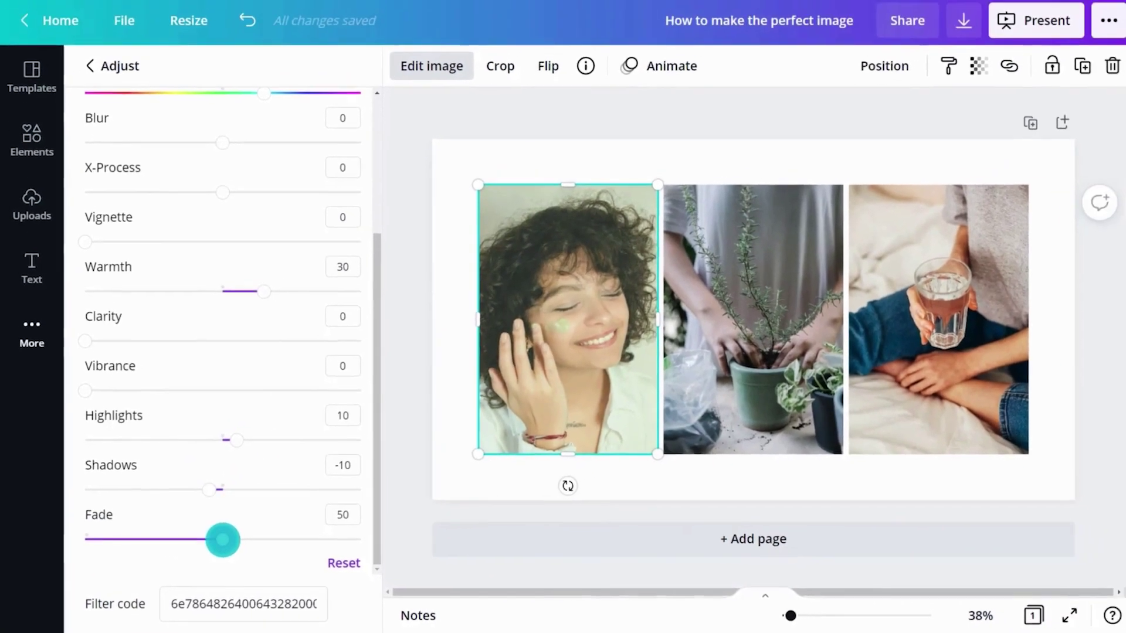
scroll(221, 540, "up", 4)
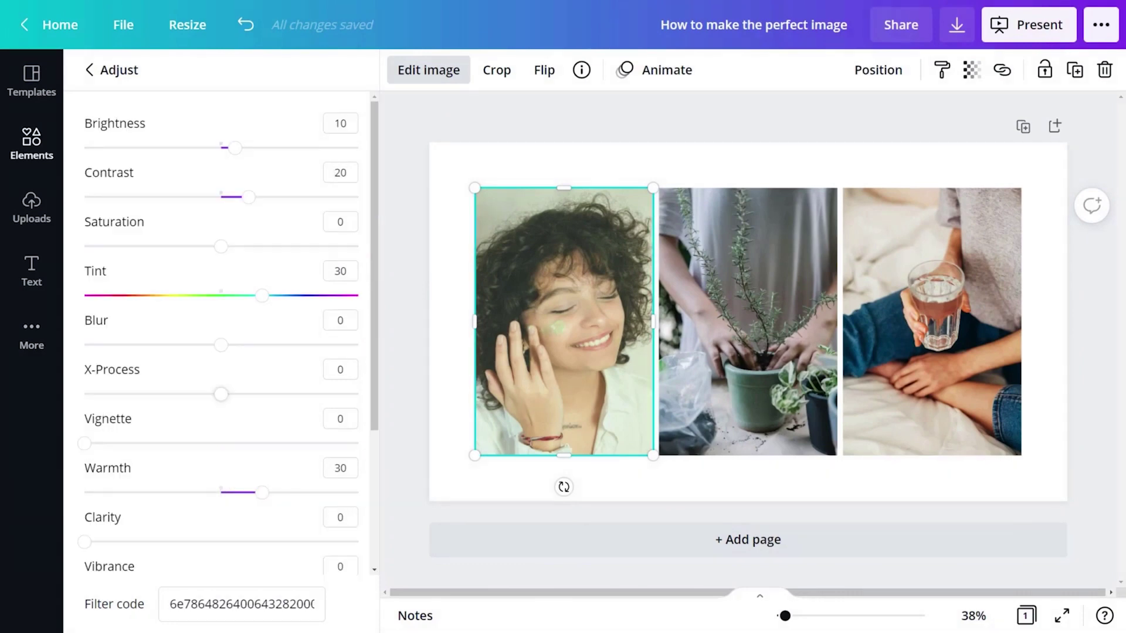
Copy the woman photo's filter code and paste it into the plant photo's adjustments.
left_click_drag(182, 603, 358, 603)
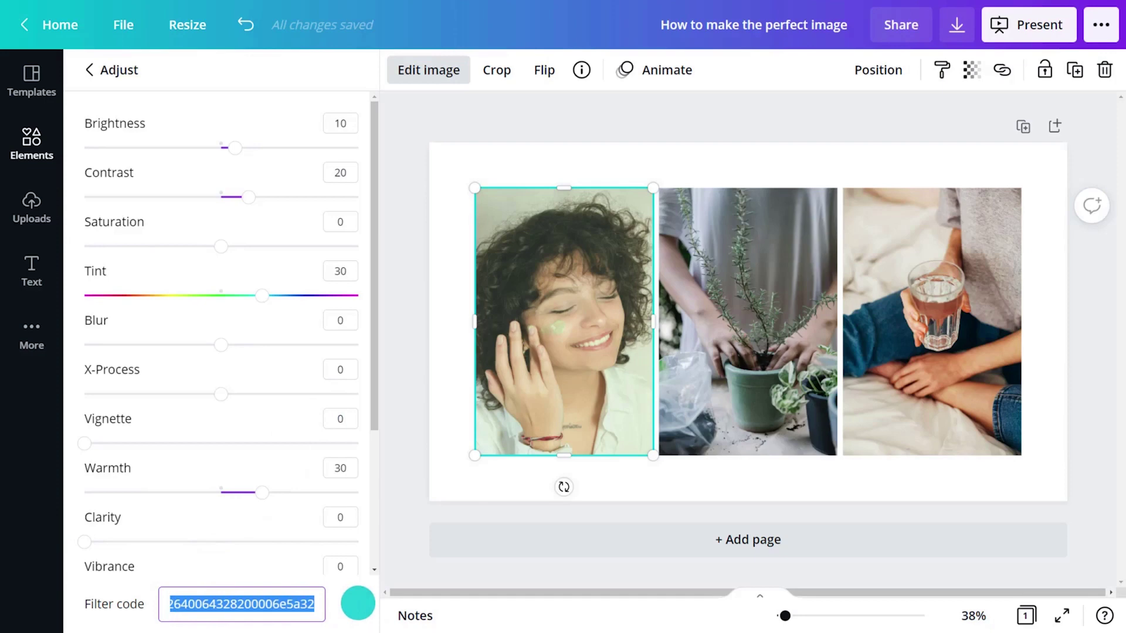
left_click(742, 344)
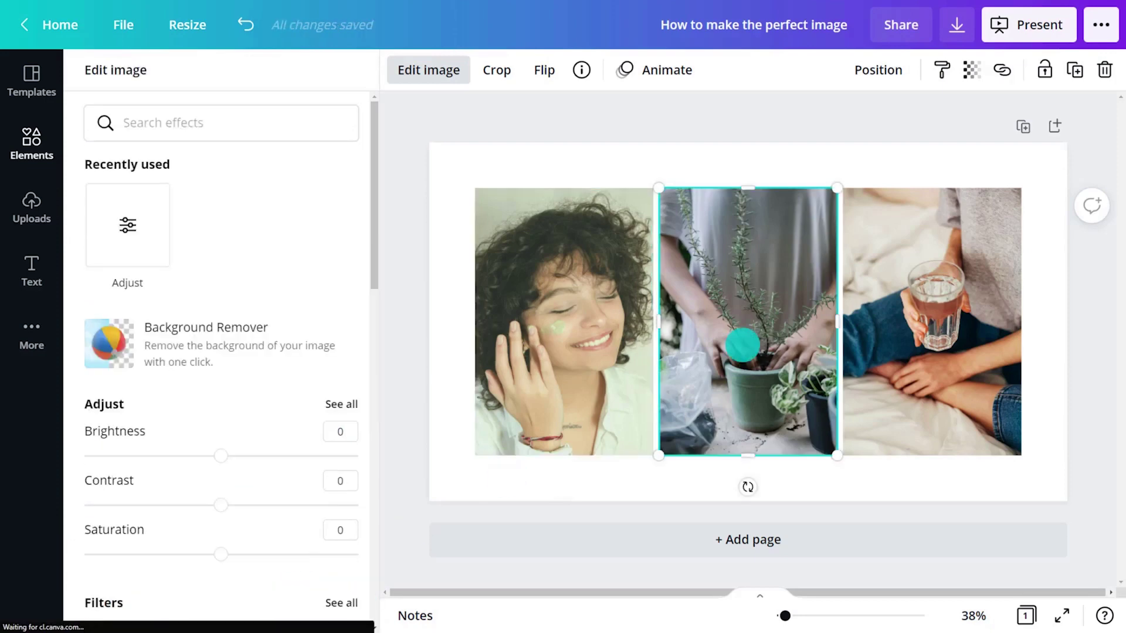
left_click(357, 405)
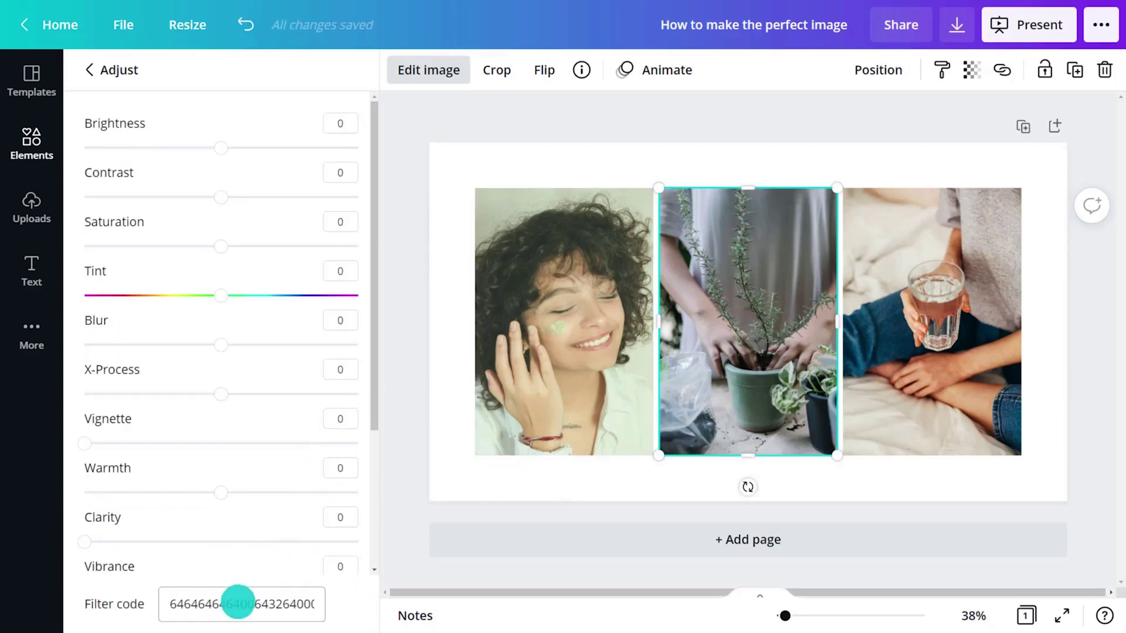
left_click(236, 605)
key("ctrl+v")
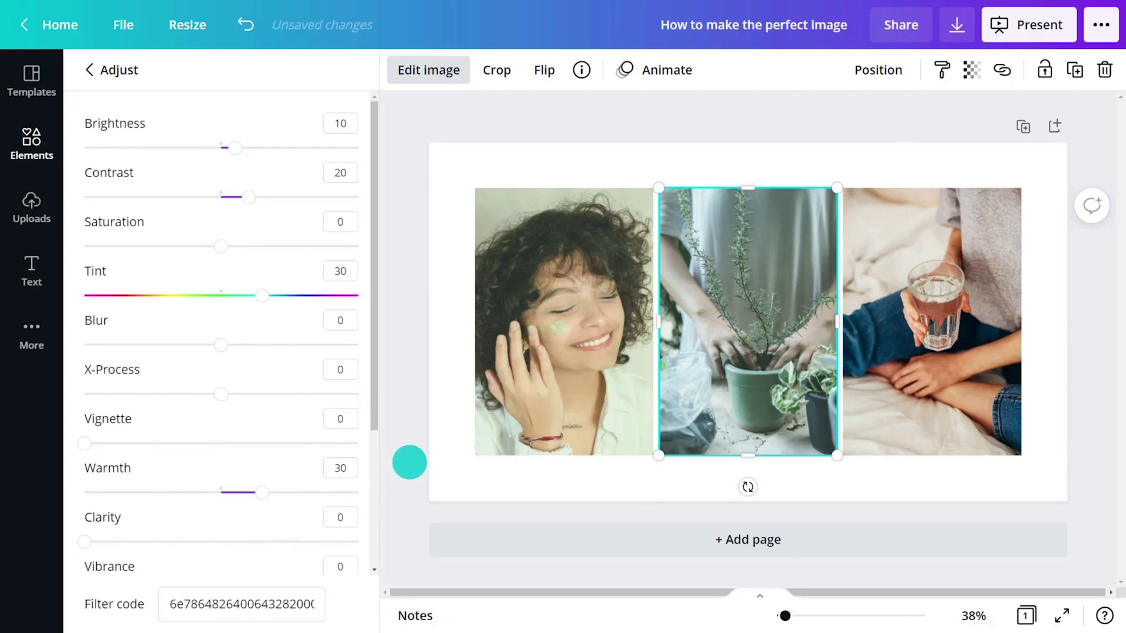
key("Escape")
left_click(967, 315)
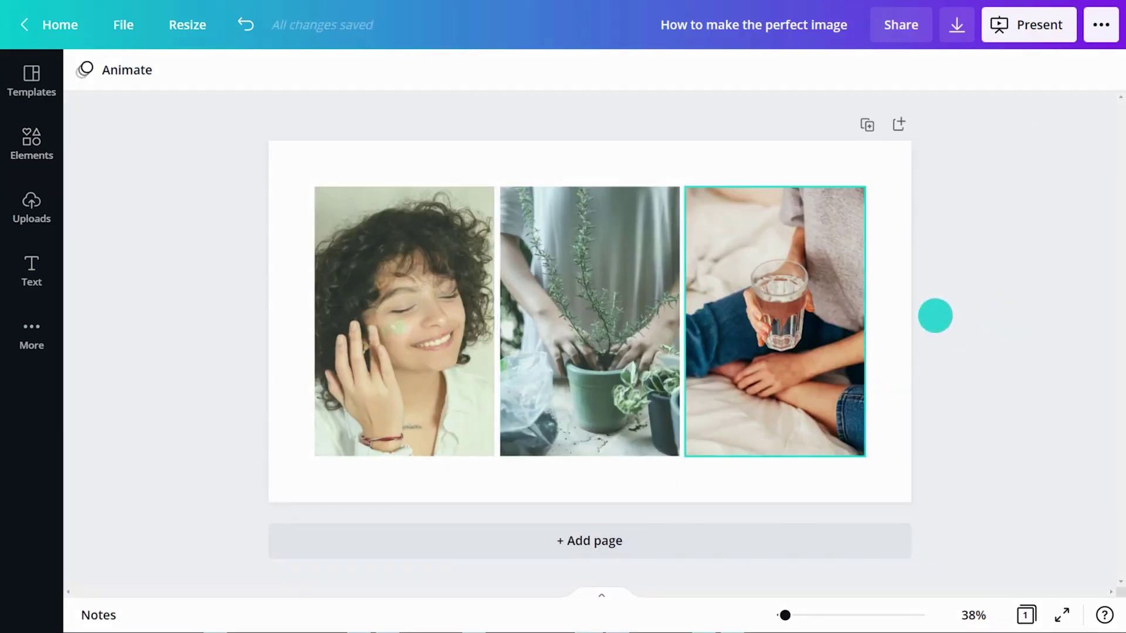
Copy the woman photo's style onto the glass-of-water photo with Copy style.
left_click(604, 316)
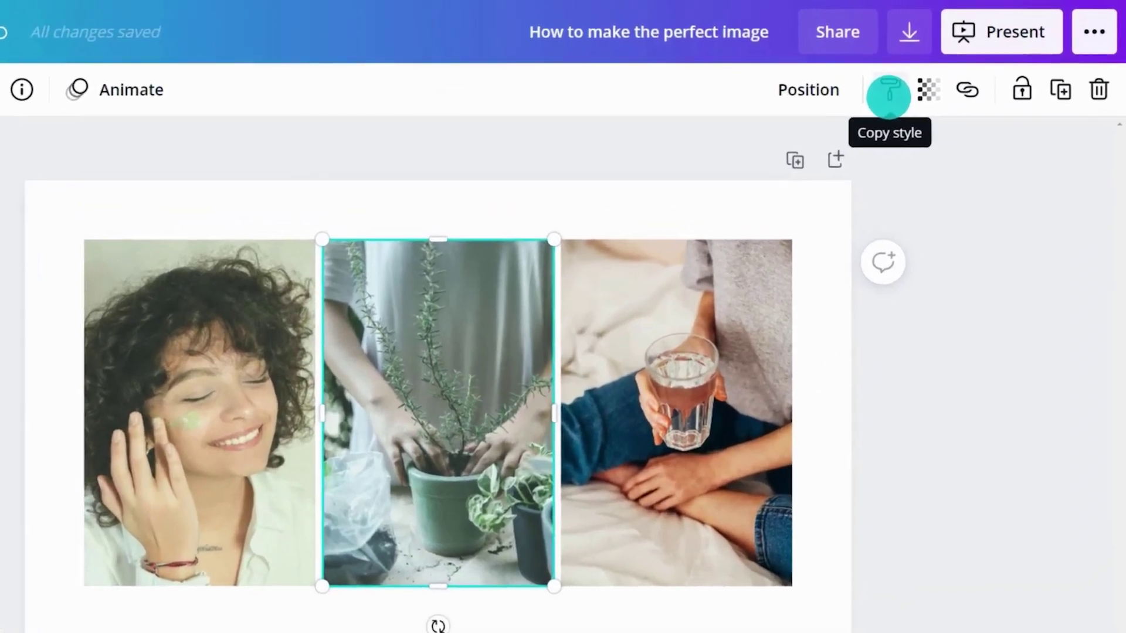
left_click(888, 94)
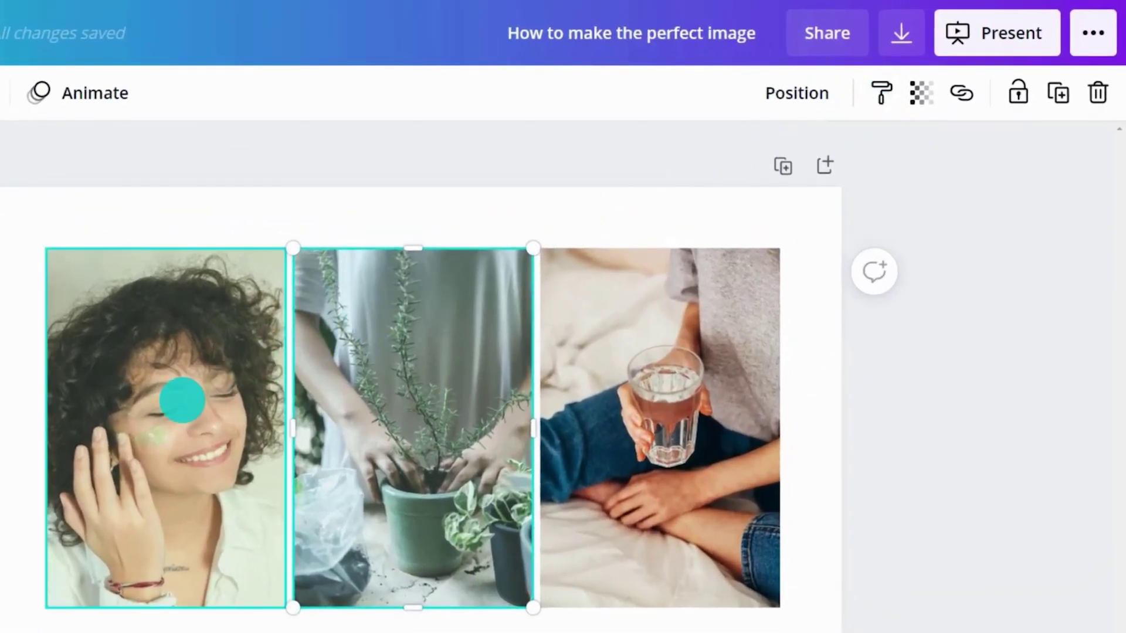
left_click(182, 400)
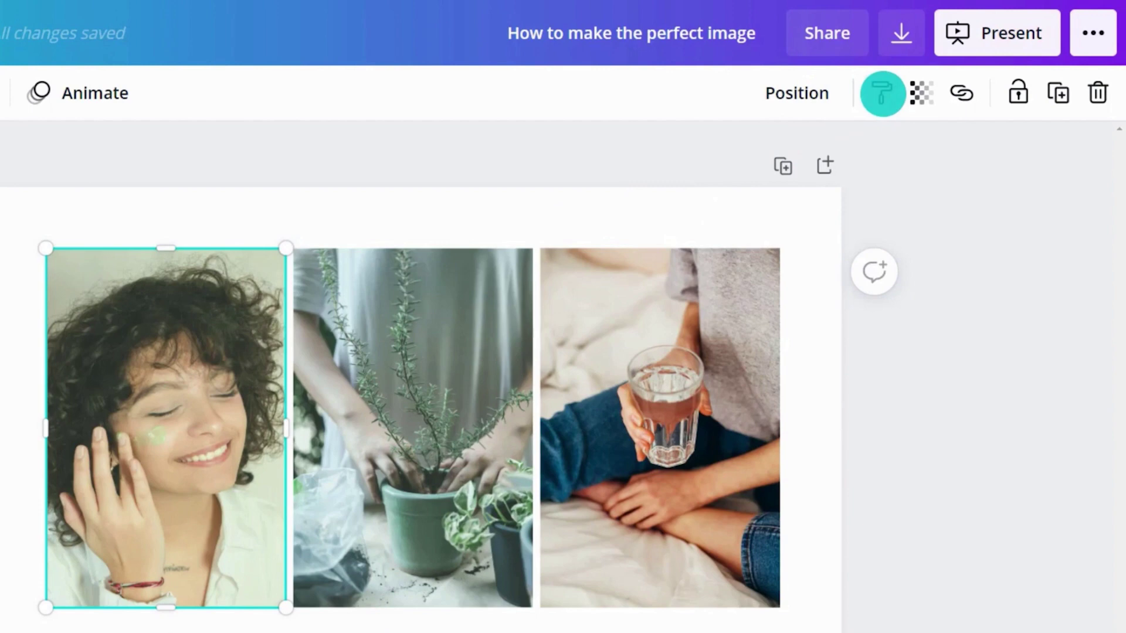
left_click(883, 93)
left_click(674, 392)
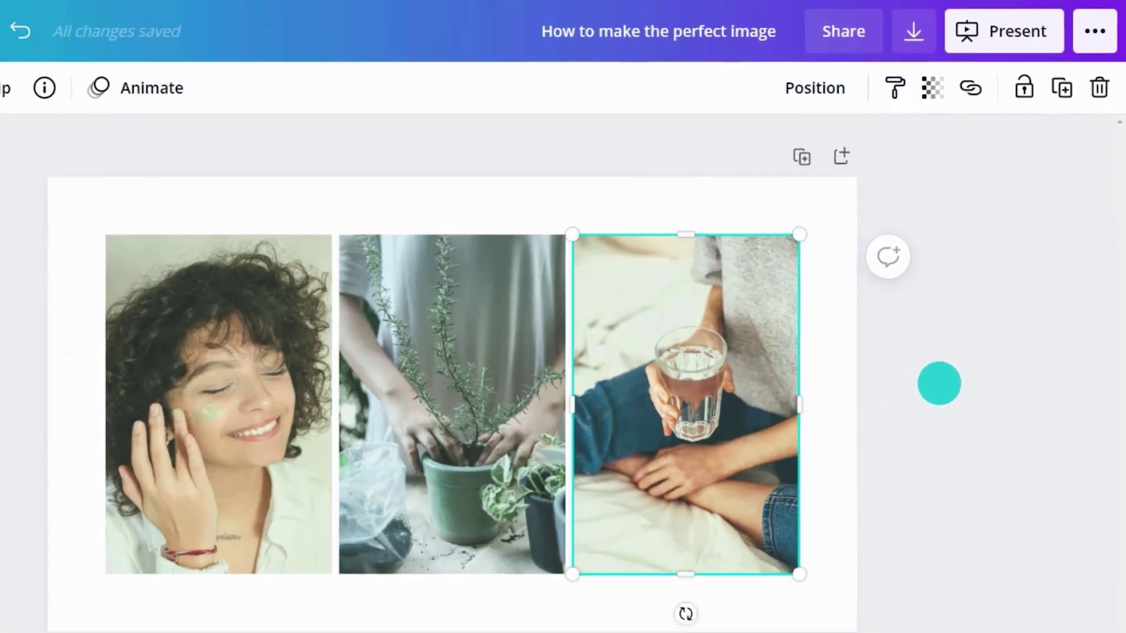
left_click(927, 405)
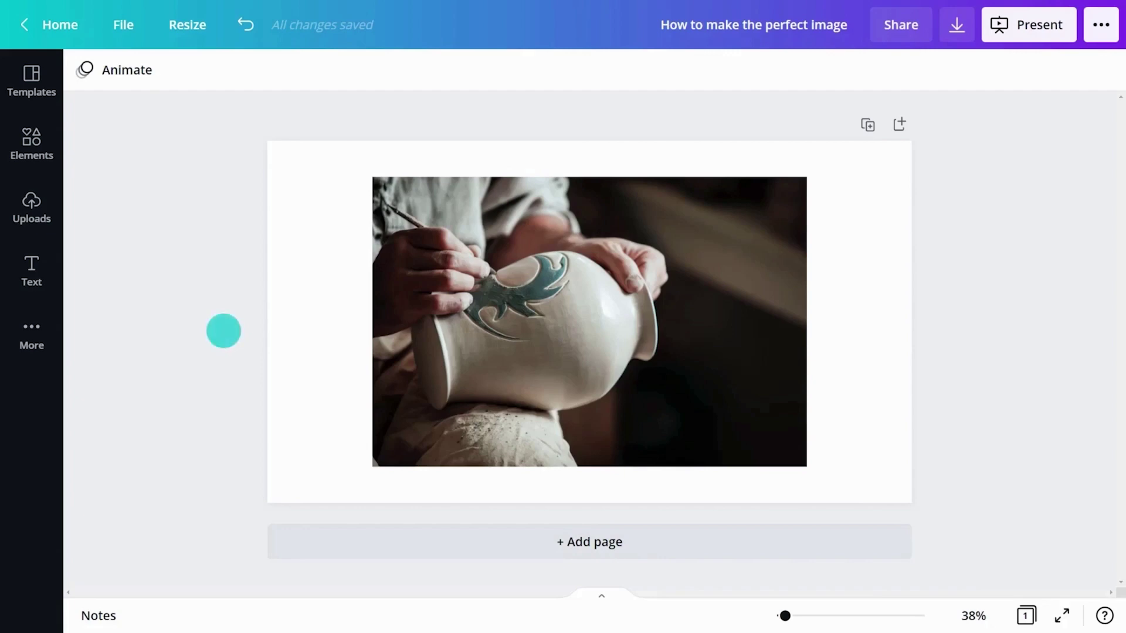
Apply the Solar filter to the pottery photo at intensity 23.
left_click(490, 309)
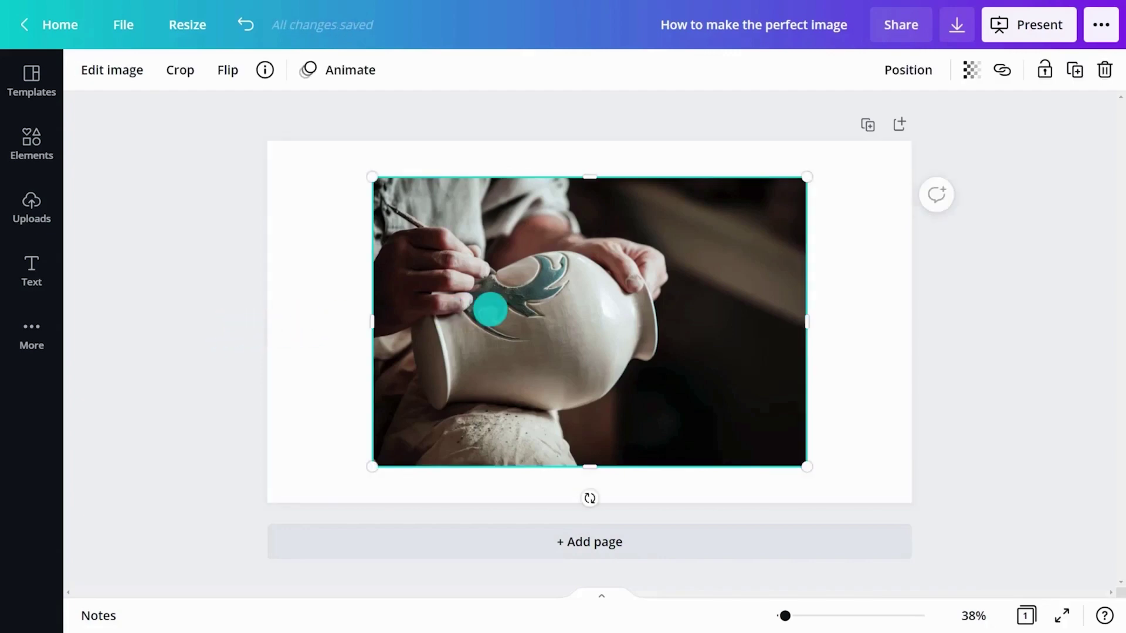
left_click(139, 73)
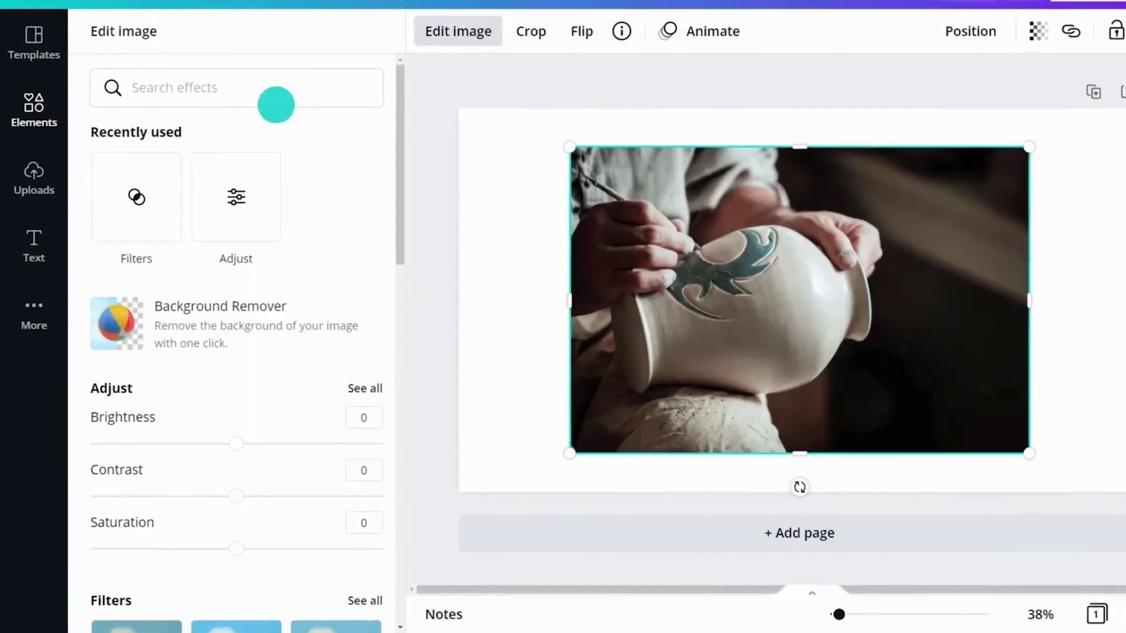
scroll(399, 196, "down", 6)
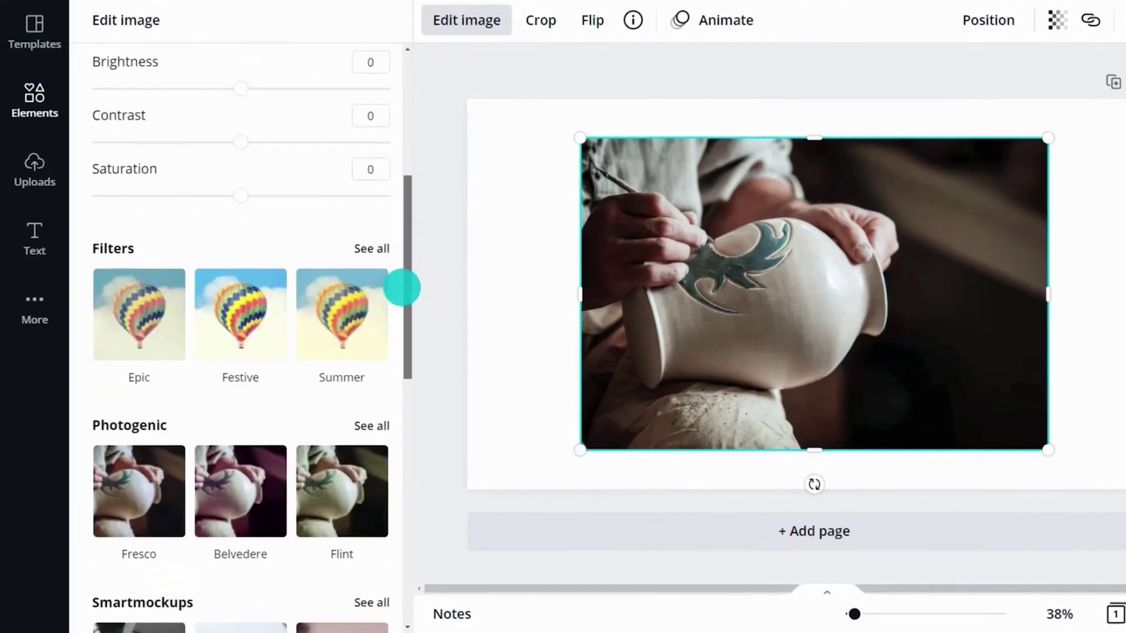
left_click(380, 228)
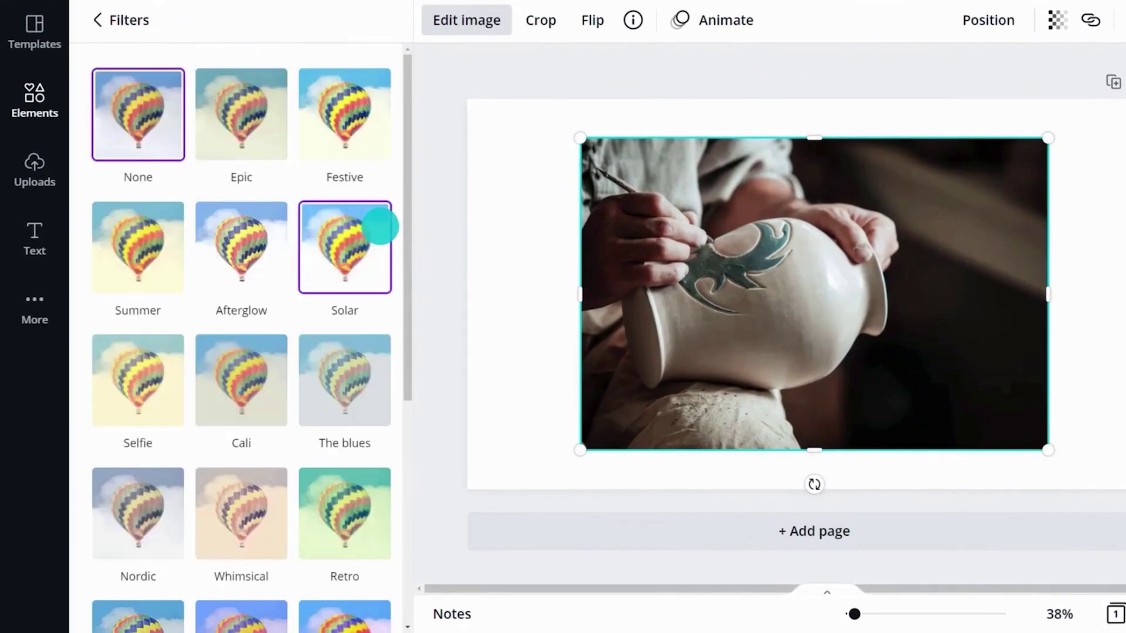
left_click(350, 241)
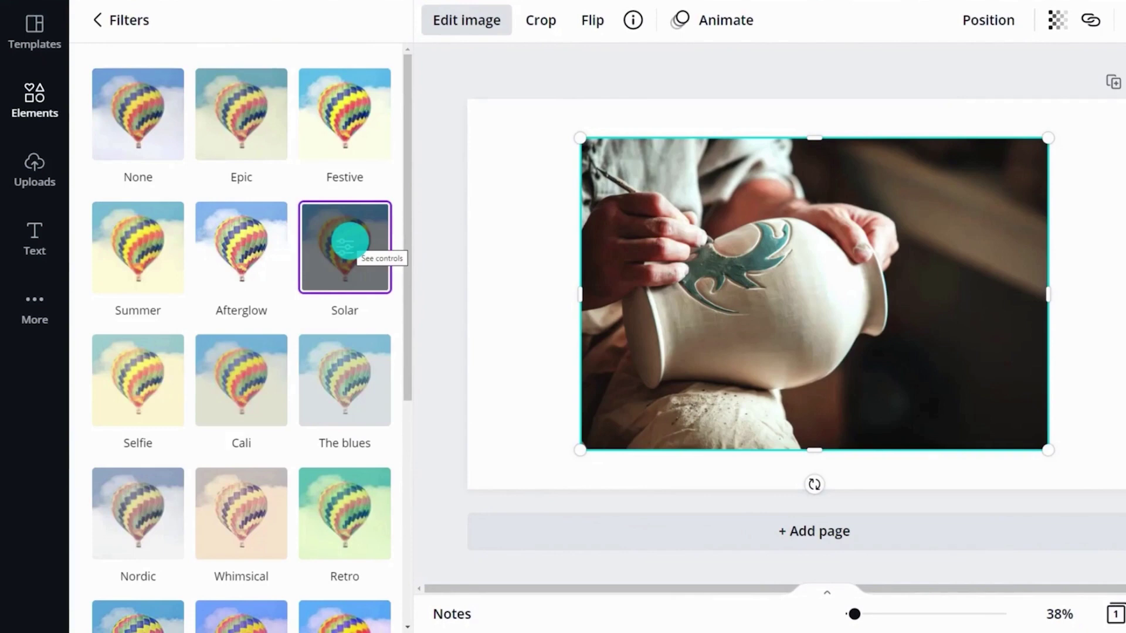
left_click(345, 244)
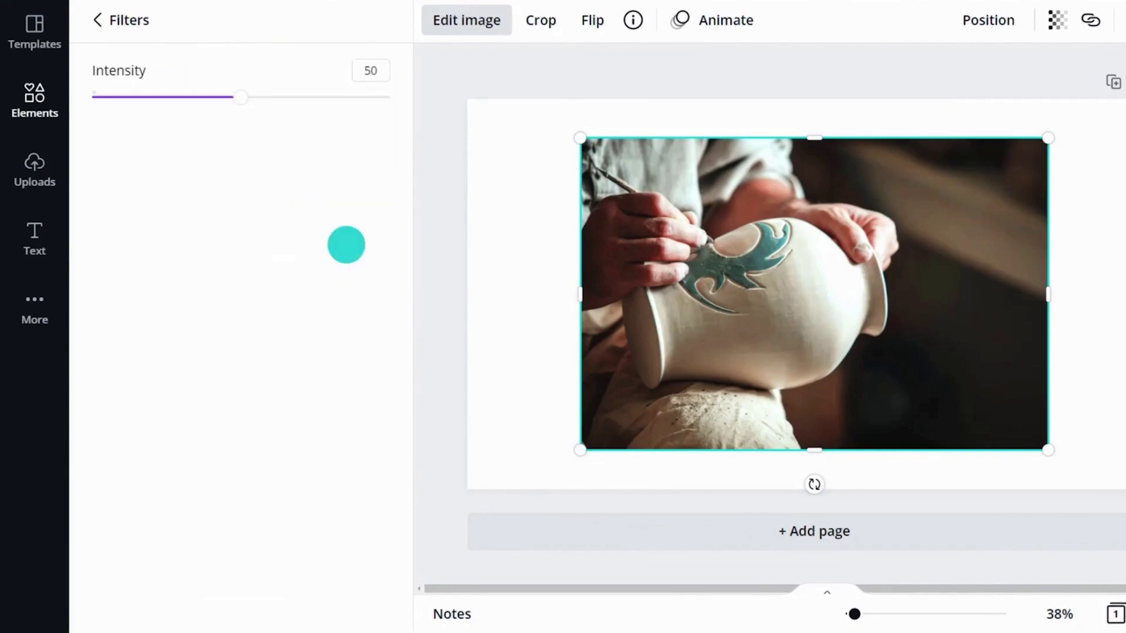
left_click_drag(241, 95, 160, 99)
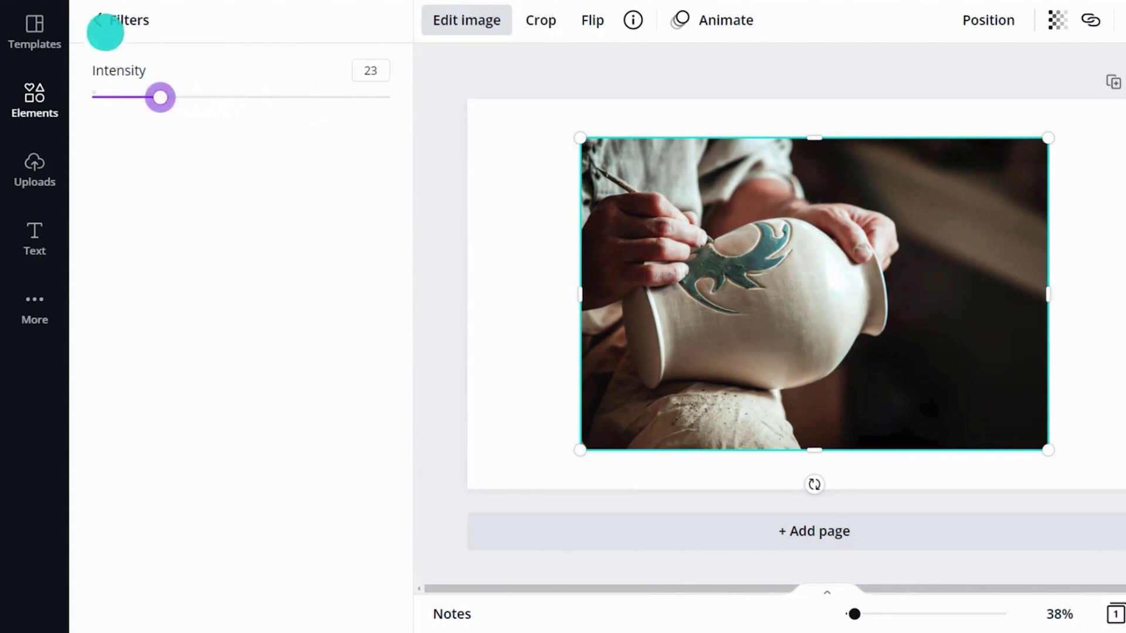
left_click(100, 24)
Try the Street filter, clear it, then apply the Cali filter.
left_click_drag(404, 141, 403, 354)
left_click(236, 528)
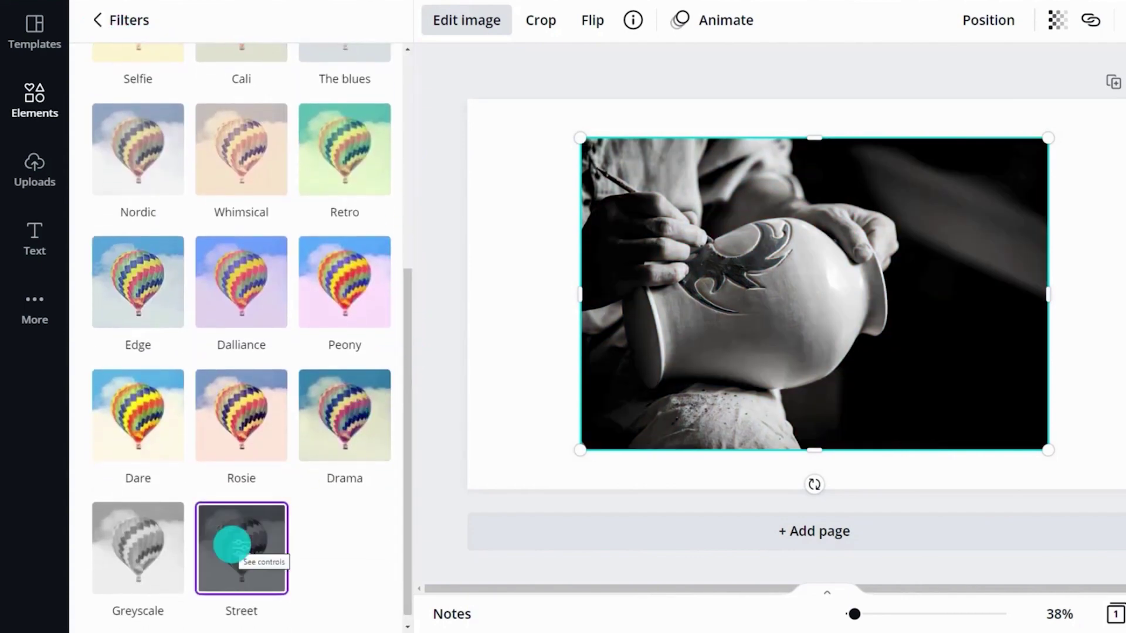
left_click_drag(403, 276, 395, 62)
left_click(144, 111)
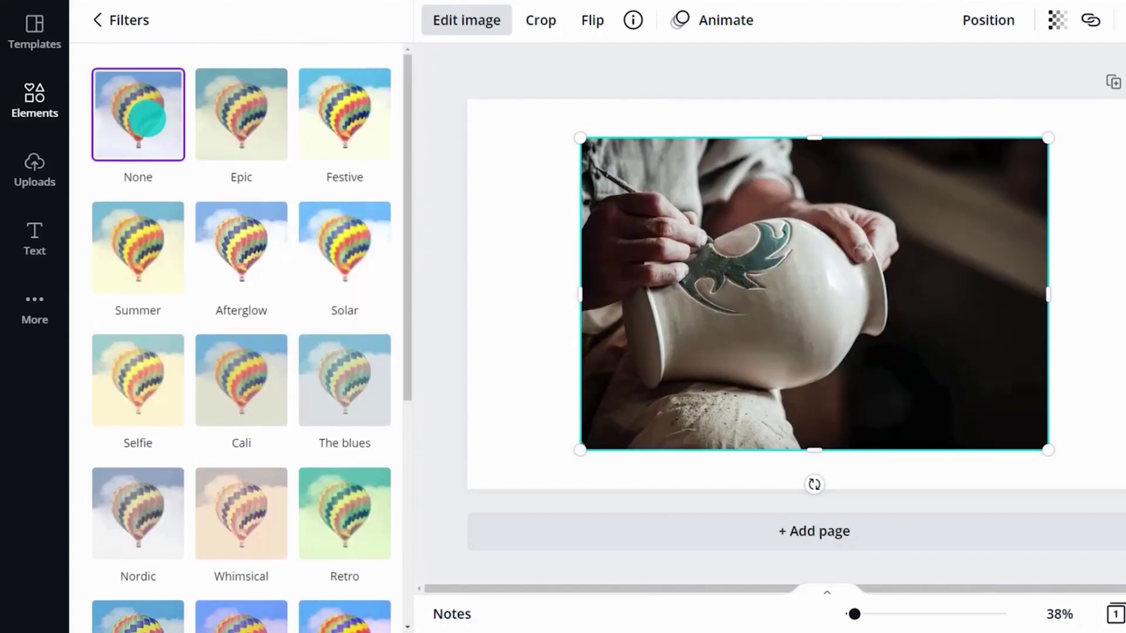
left_click(228, 353)
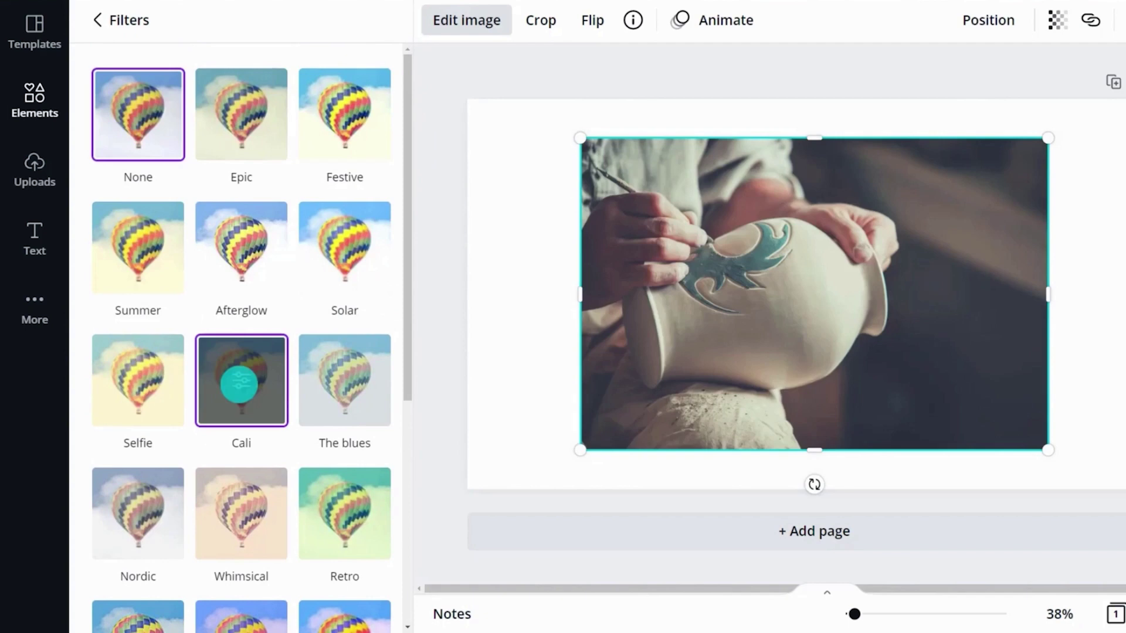
left_click(92, 19)
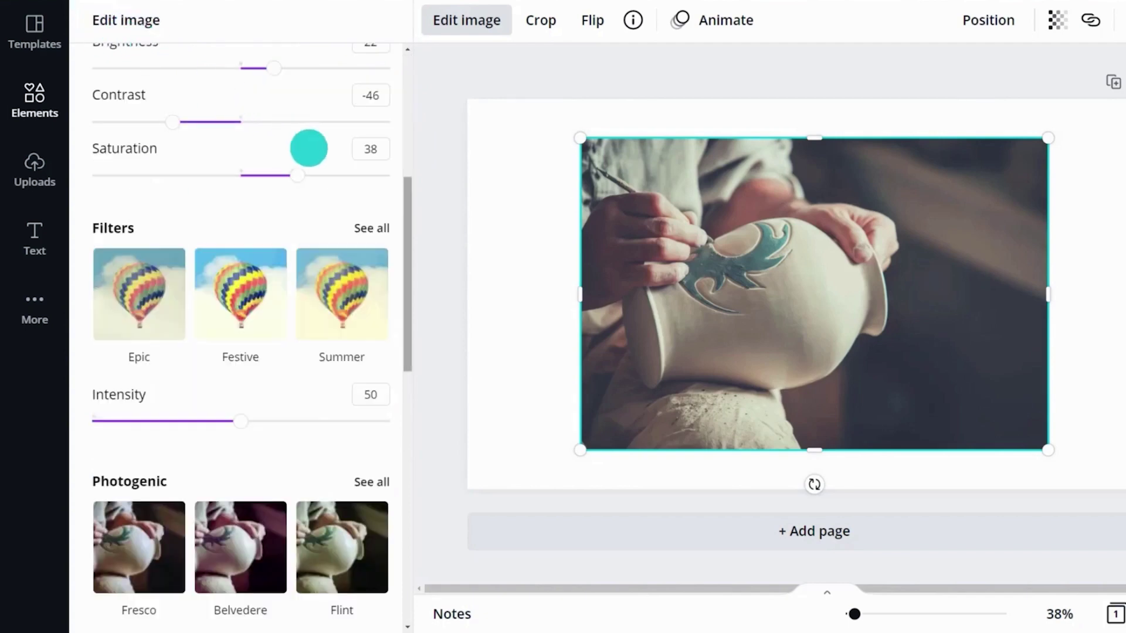
left_click_drag(410, 211, 407, 153)
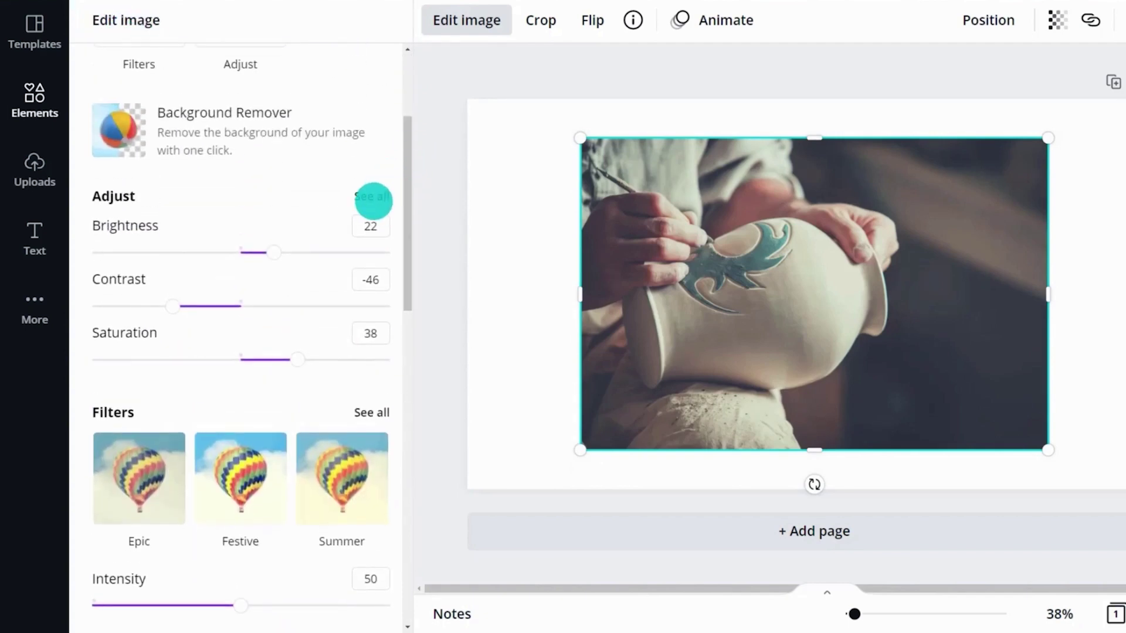
left_click(370, 195)
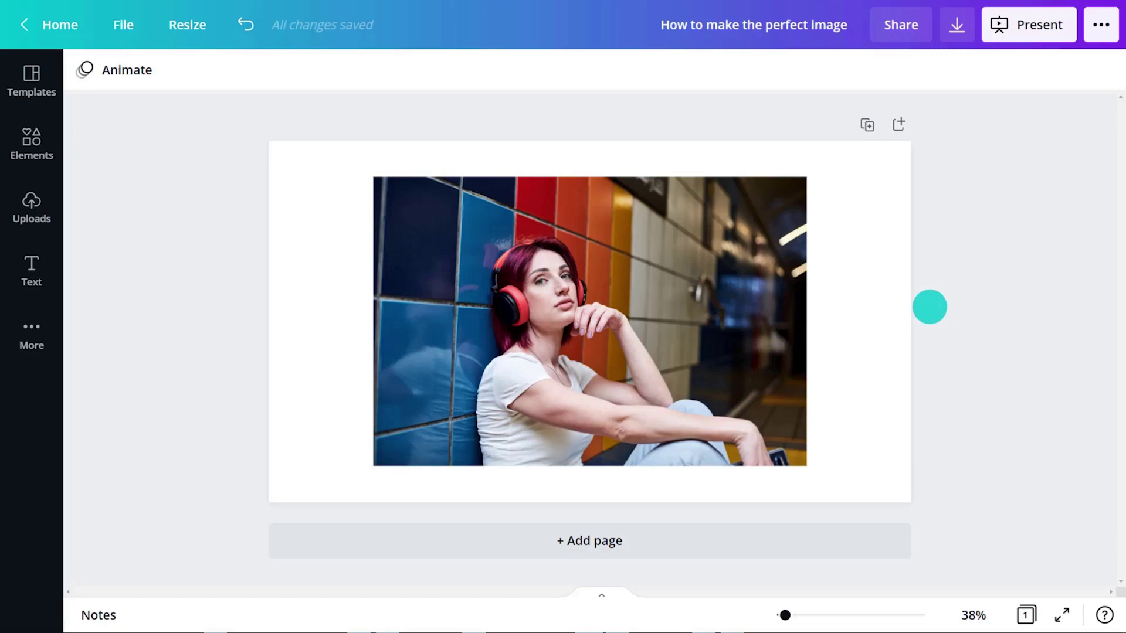
Apply the Mustard duotone preset to the headphone portrait and open its settings.
left_click(585, 307)
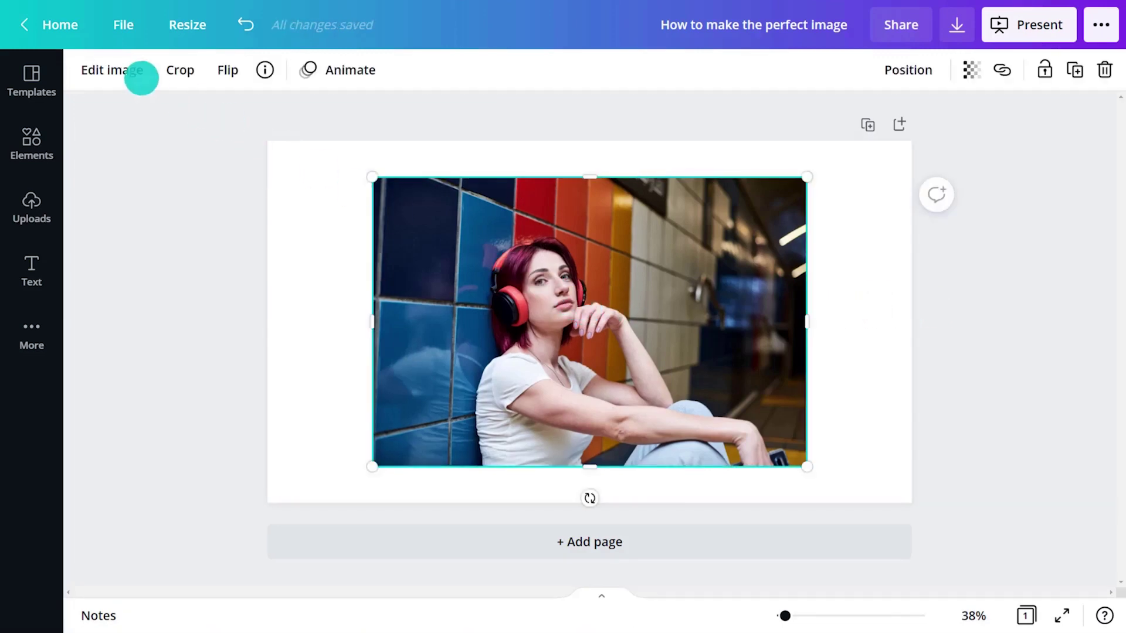
left_click(141, 76)
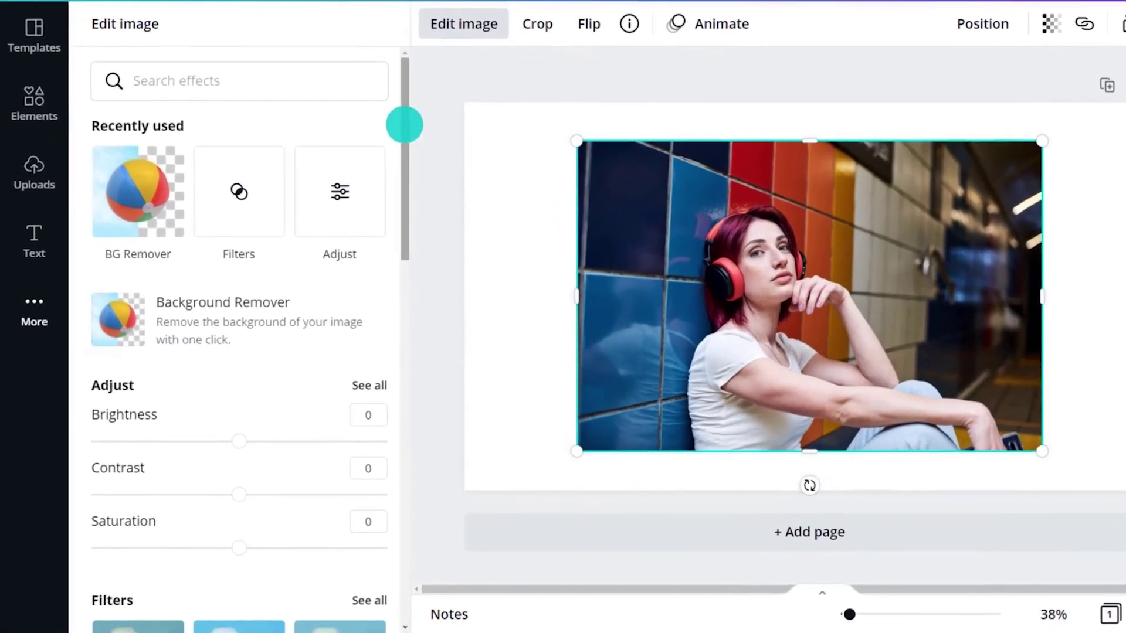
left_click_drag(404, 124, 413, 490)
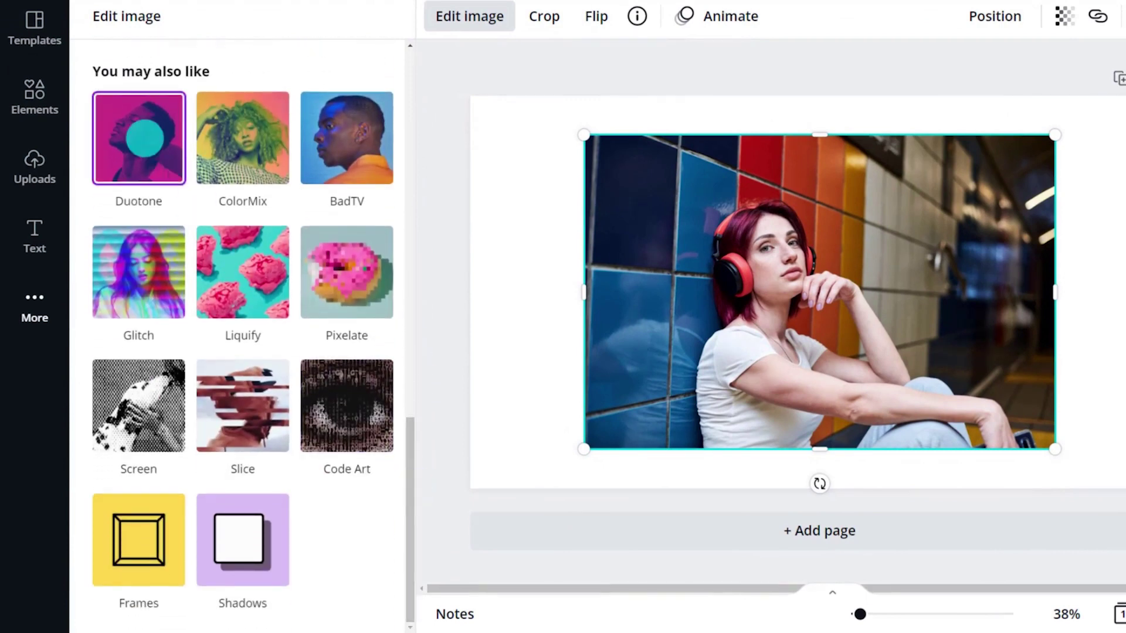
left_click(136, 136)
left_click(238, 598)
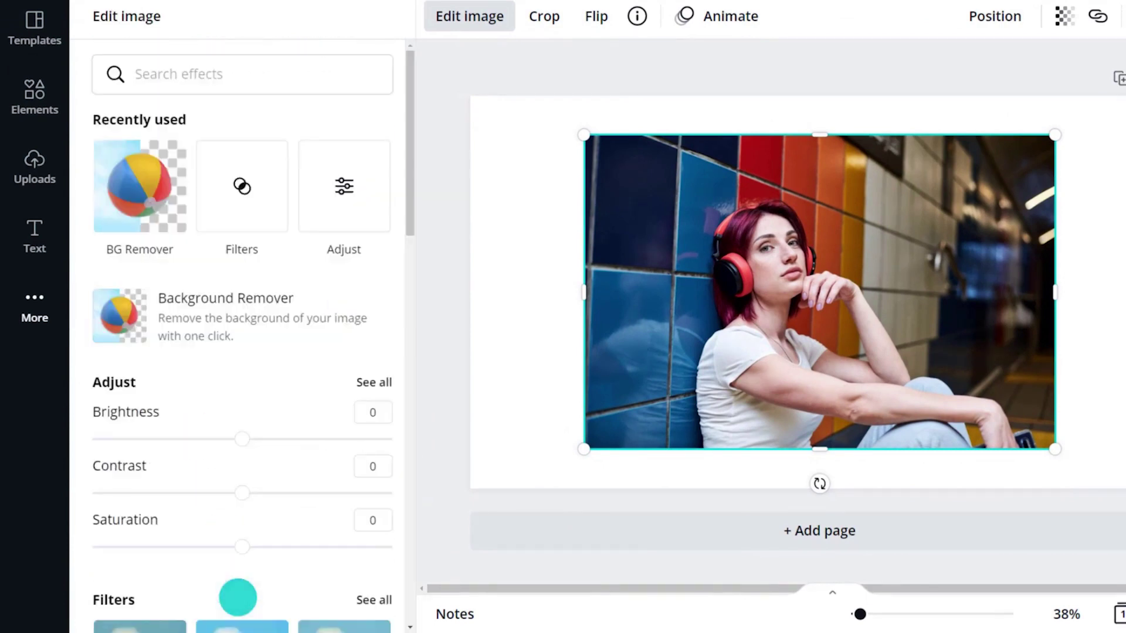
left_click_drag(410, 193, 410, 525)
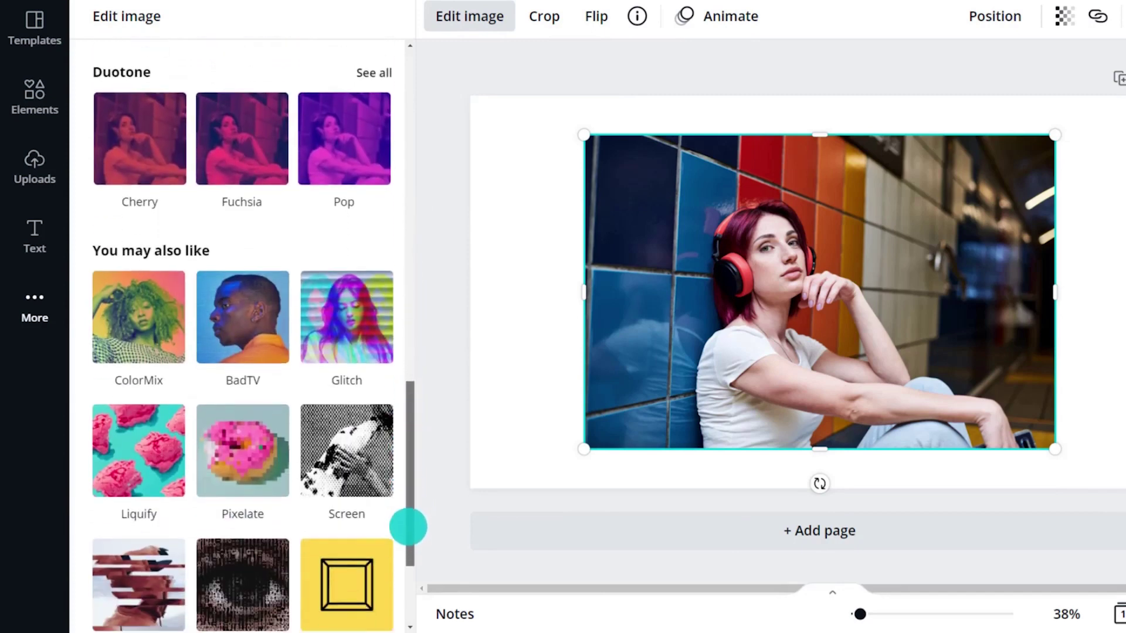
left_click(370, 68)
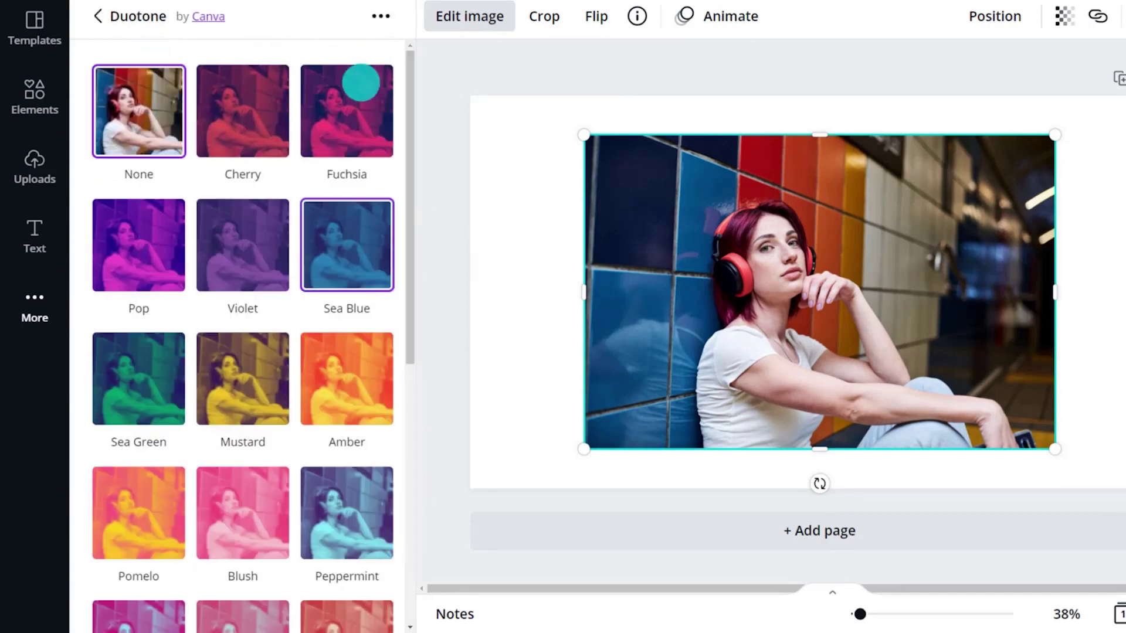
left_click(246, 375)
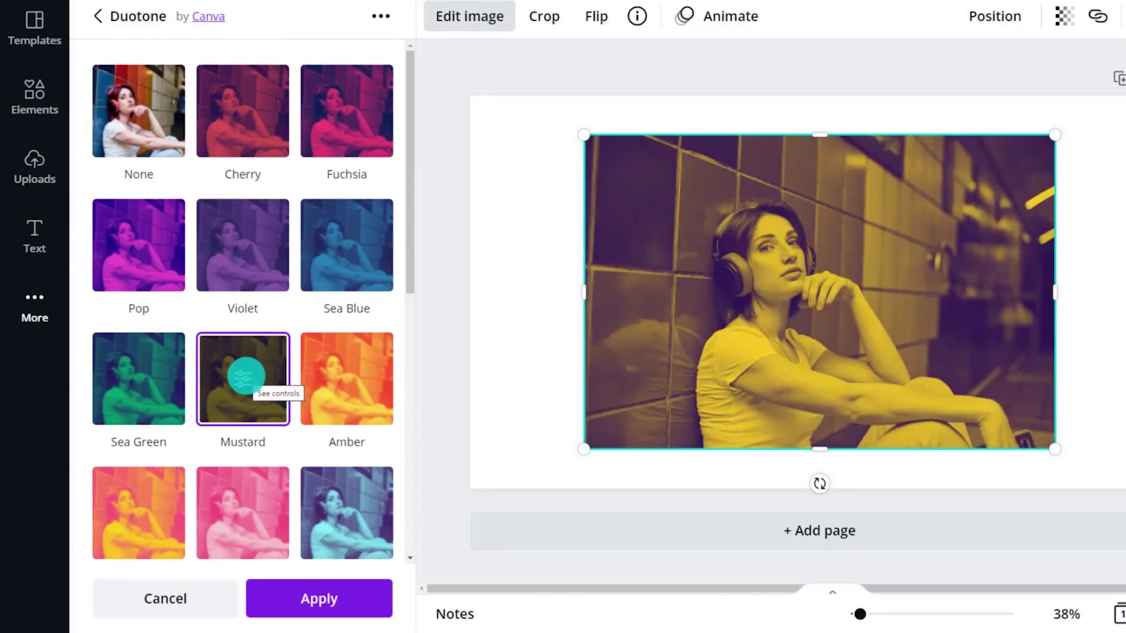
left_click(247, 375)
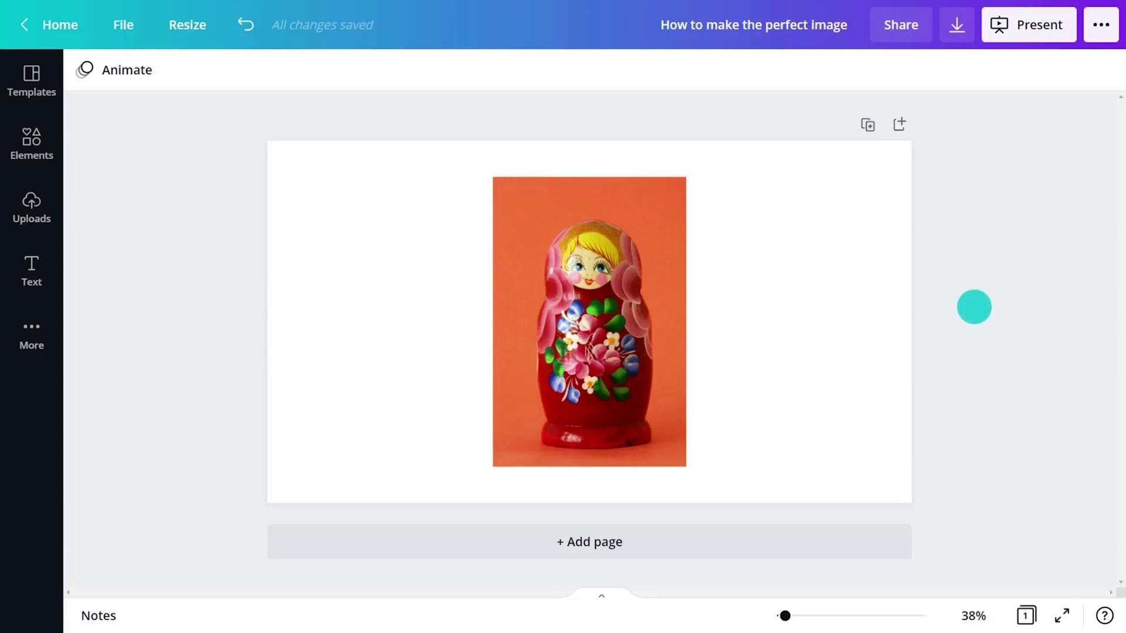
Remove the doll photo's orange background and pick the Erase and Restore brushes.
left_click(606, 307)
left_click(131, 69)
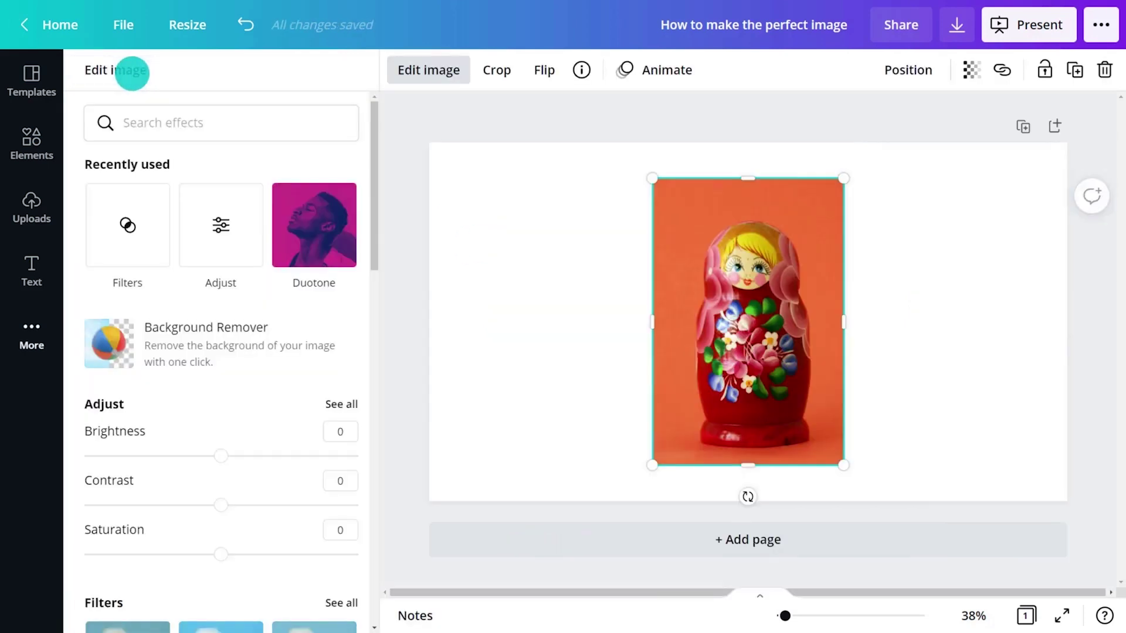
left_click(202, 334)
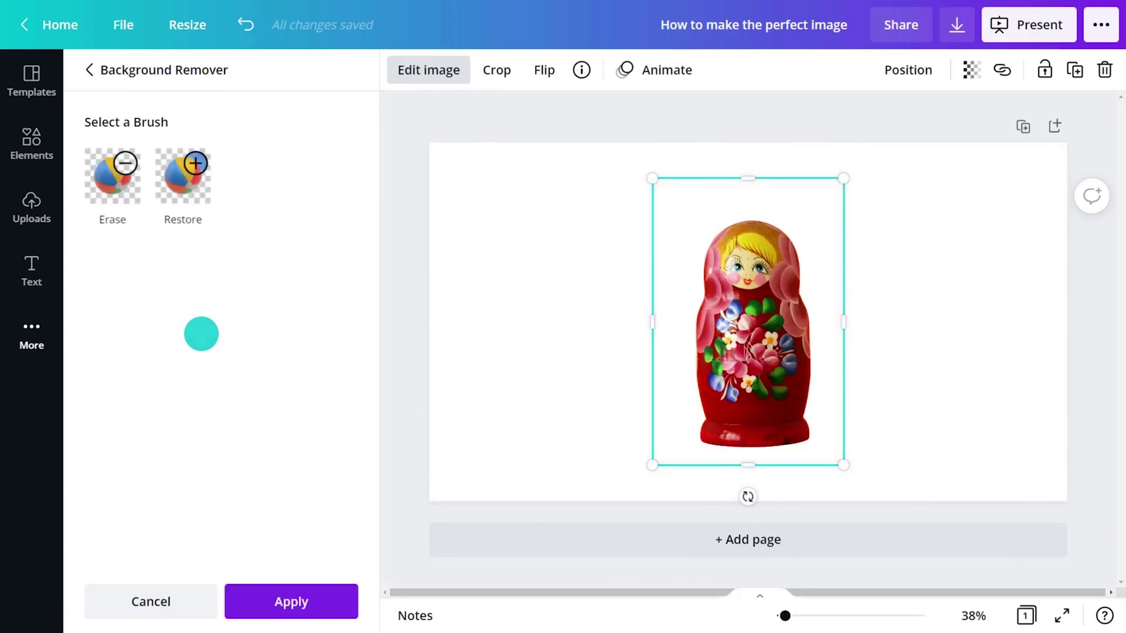
left_click(120, 183)
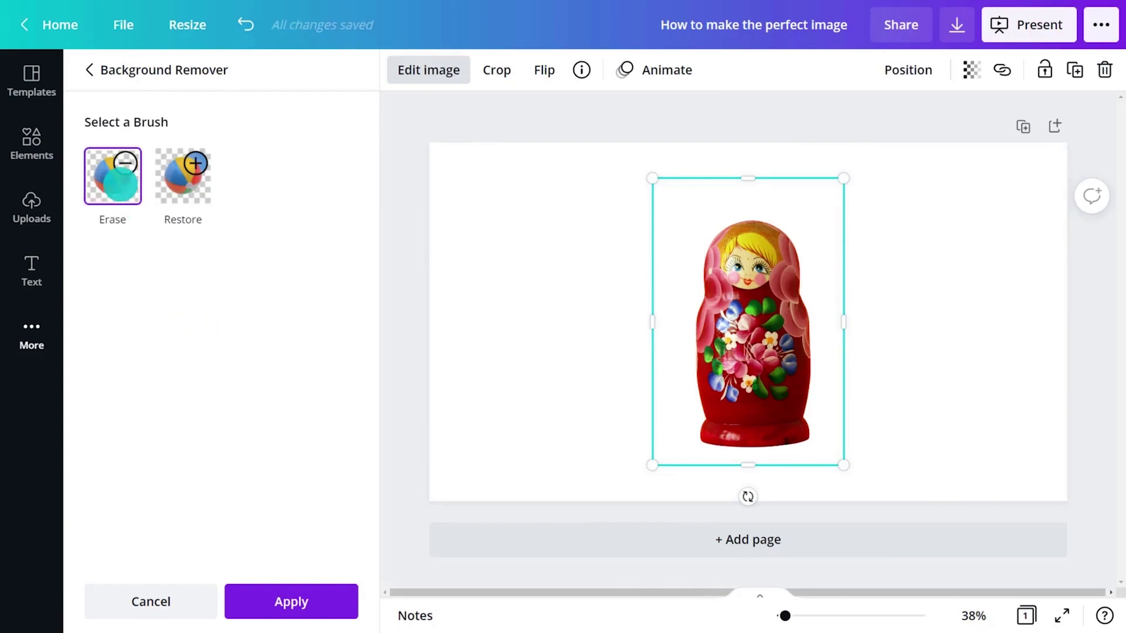
left_click(183, 183)
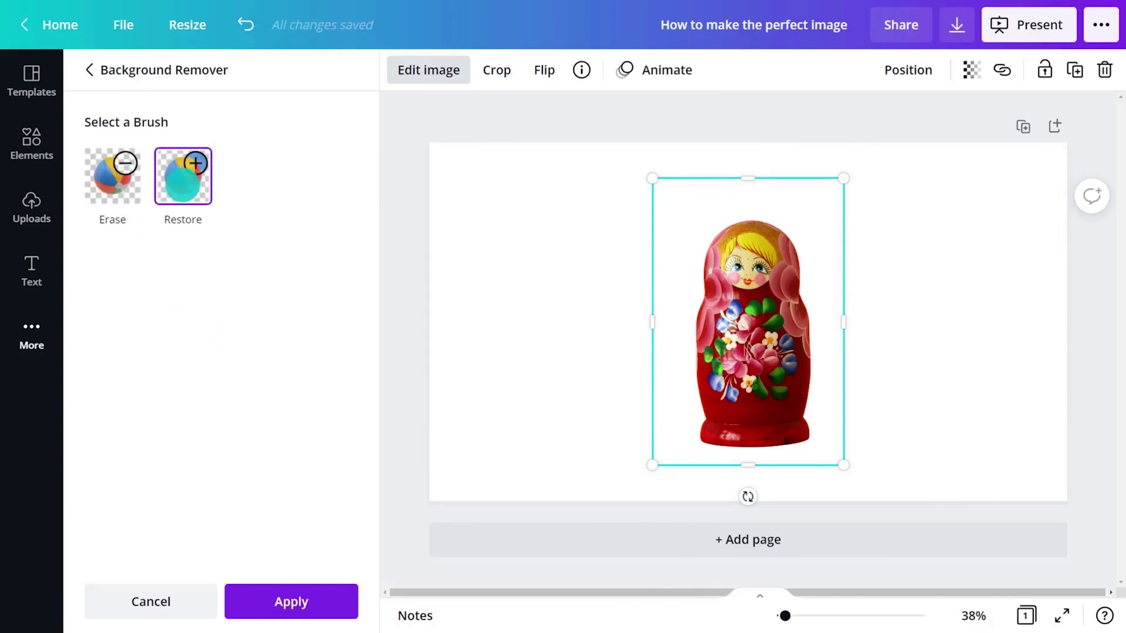